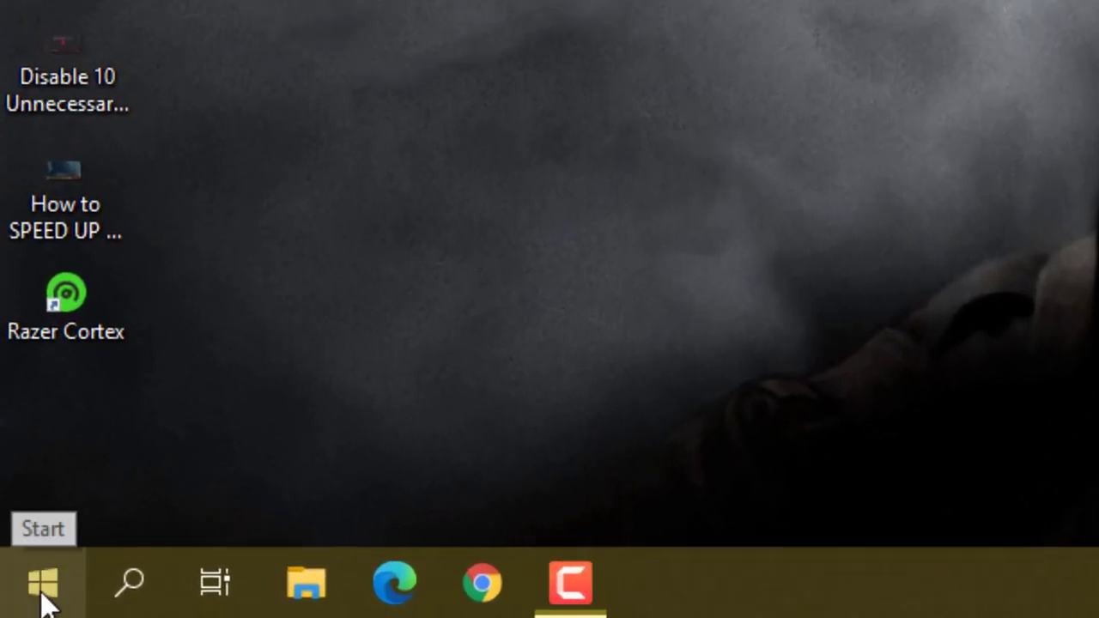
- Open Device Manager and expand the display adapters category
{"action": "right_click", "coordinate": [41, 591]}
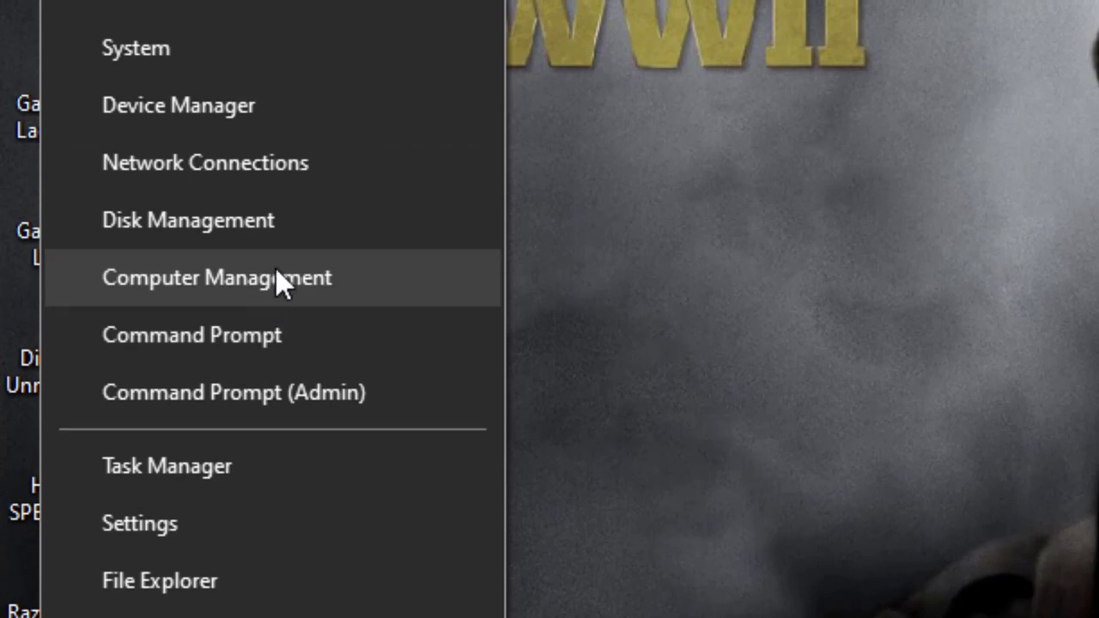
{"action": "left_click", "coordinate": [304, 120]}
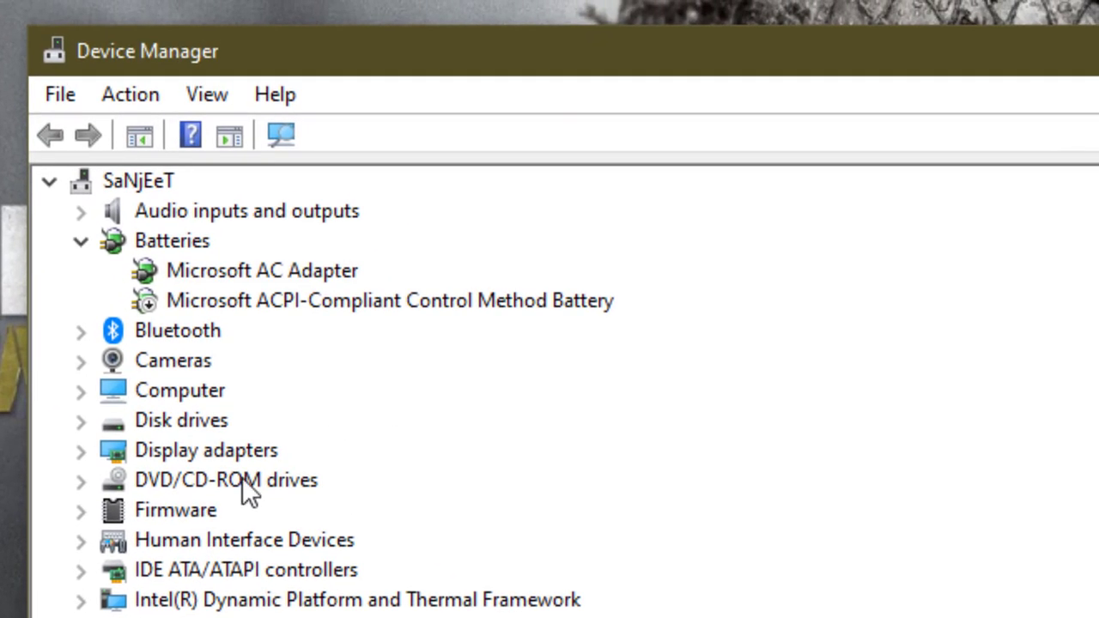
{"action": "left_click", "coordinate": [86, 450]}
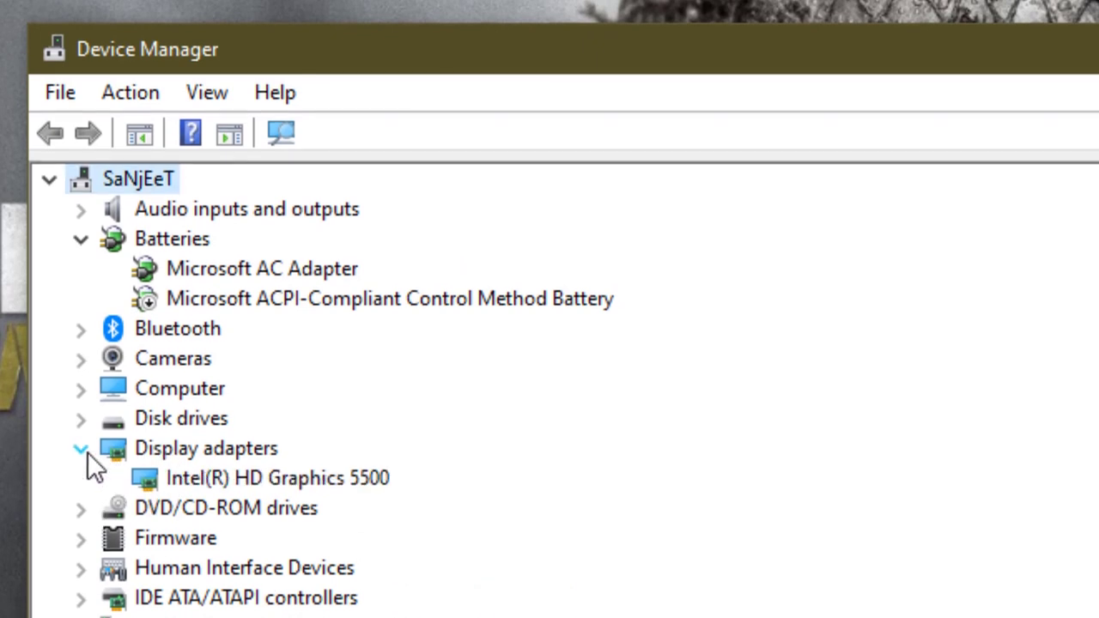
- Run an automatic driver update for the Intel(R) HD Graphics 5500 adapter and close the update wizard
{"action": "left_click", "coordinate": [275, 479]}
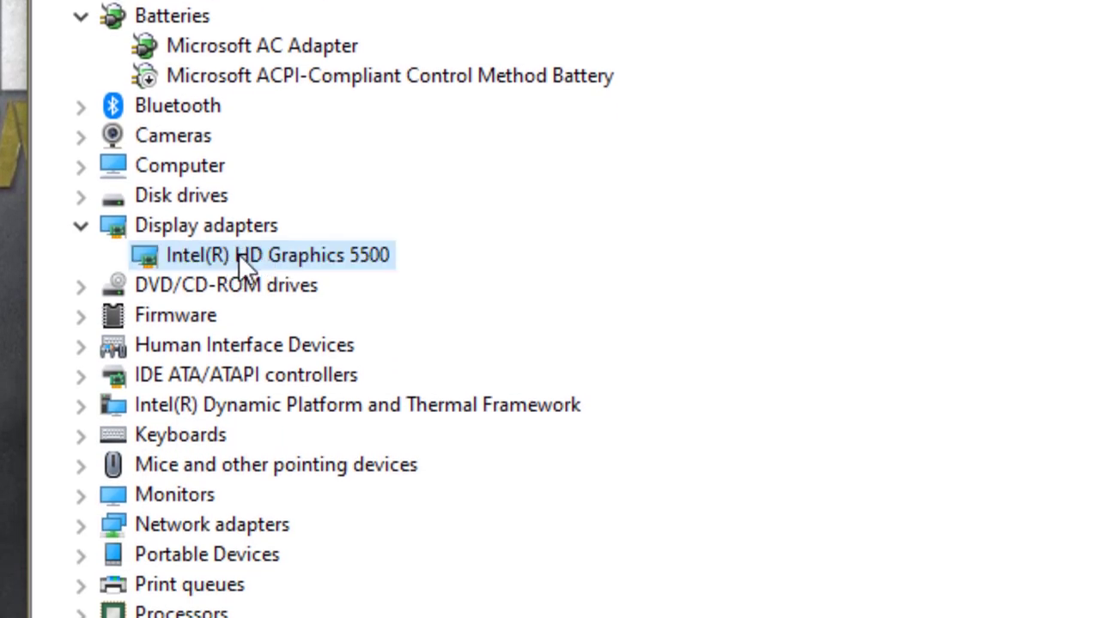
{"action": "right_click", "coordinate": [239, 254]}
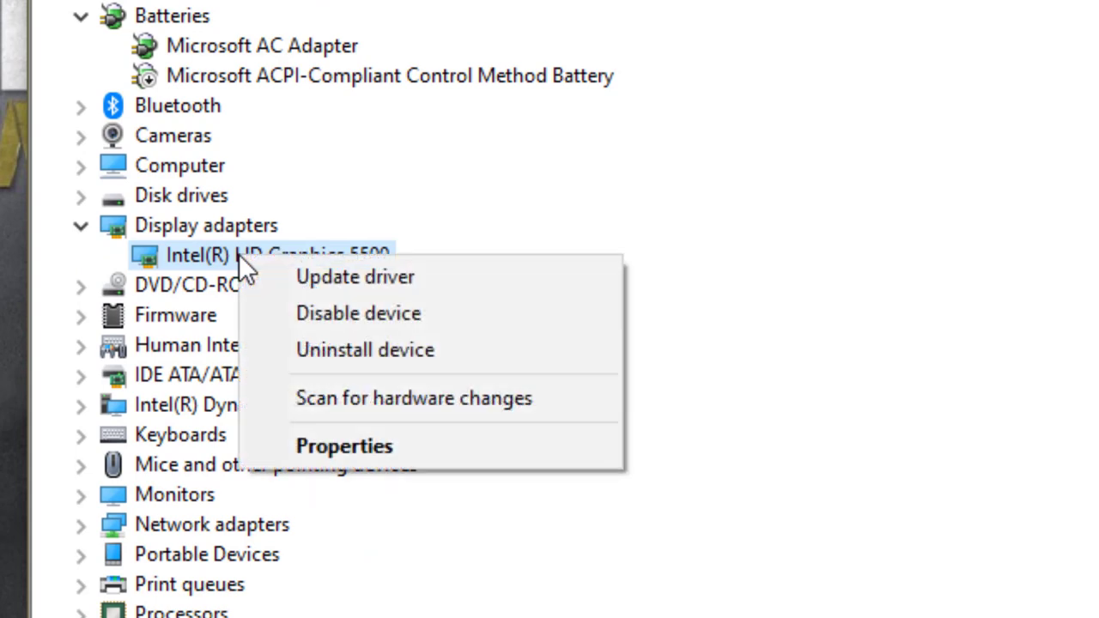
{"action": "left_click", "coordinate": [283, 280]}
{"action": "left_click", "coordinate": [516, 263]}
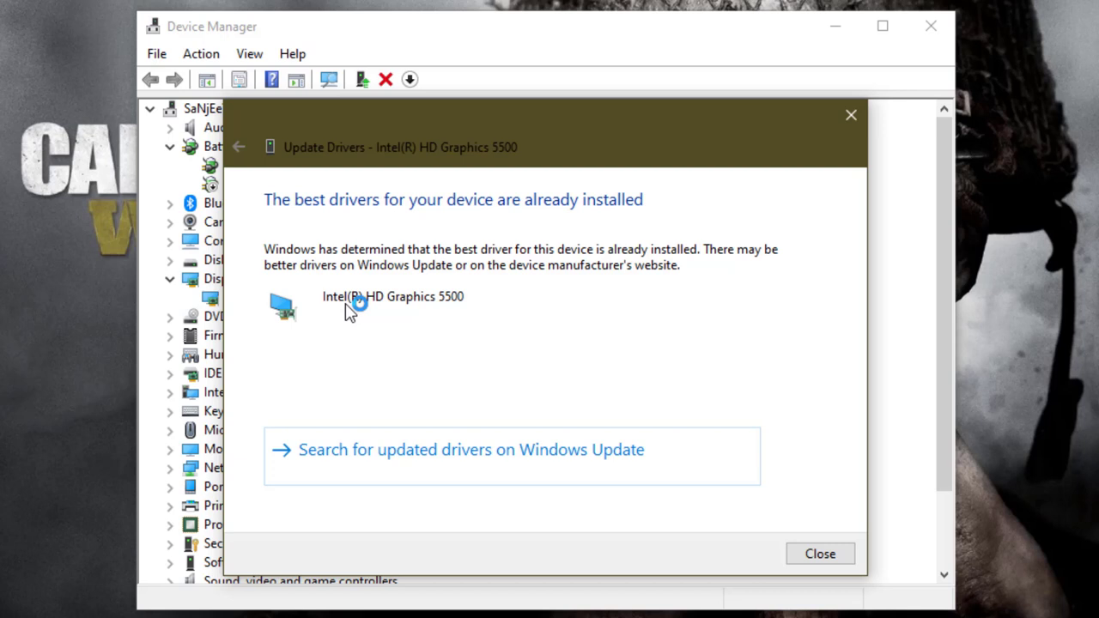
{"action": "left_click", "coordinate": [807, 557]}
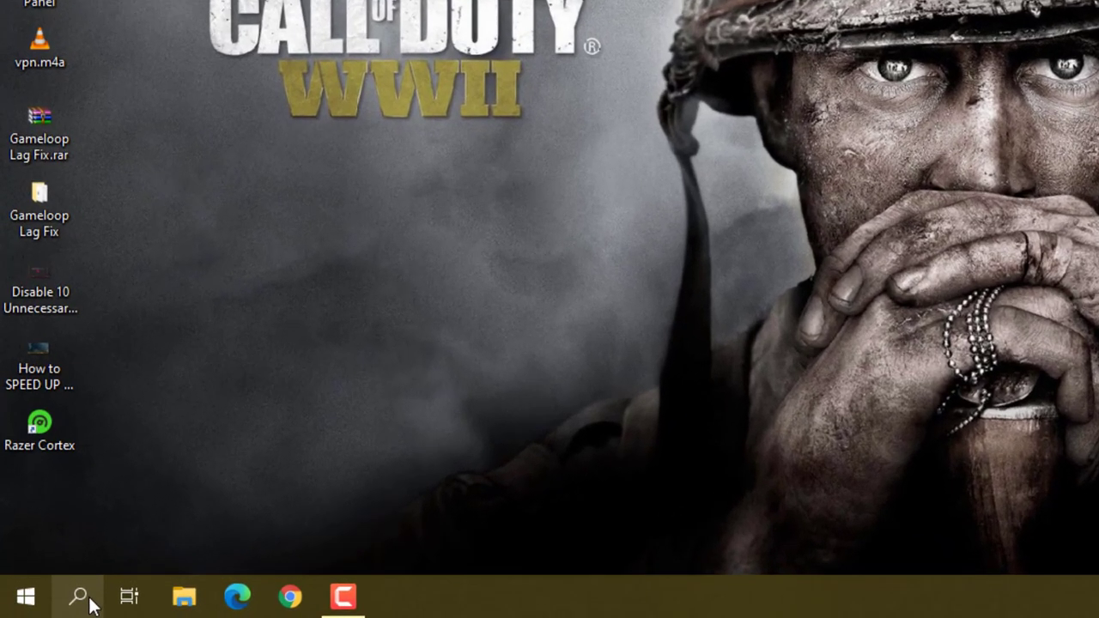
- Search Windows for cmd and open Command Prompt as administrator
{"action": "left_click", "coordinate": [57, 601]}
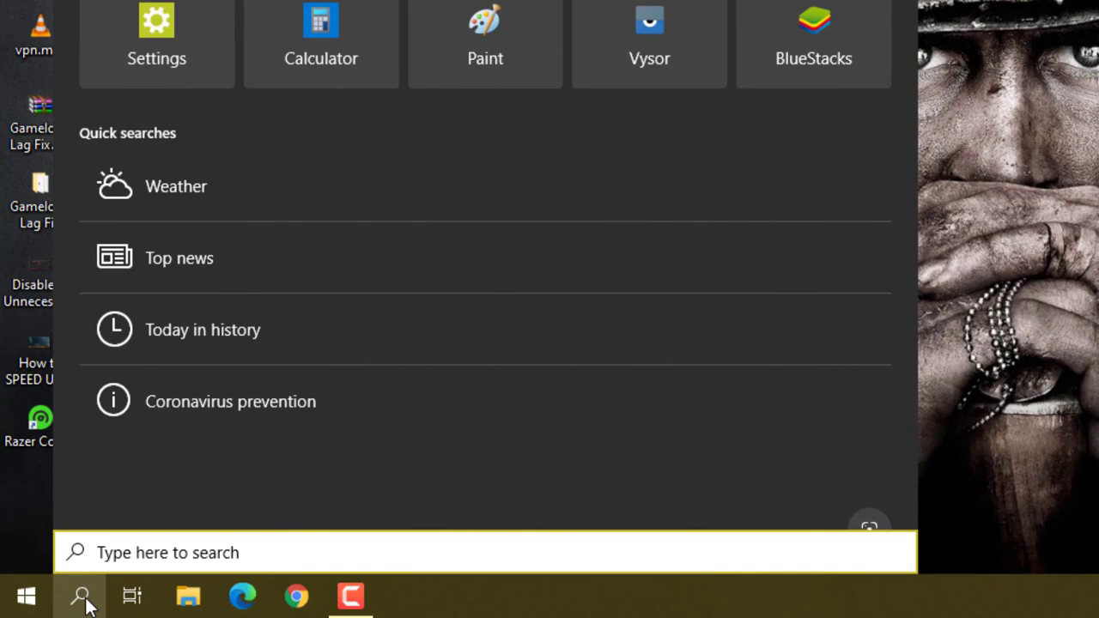
{"action": "type", "text": "cmd"}
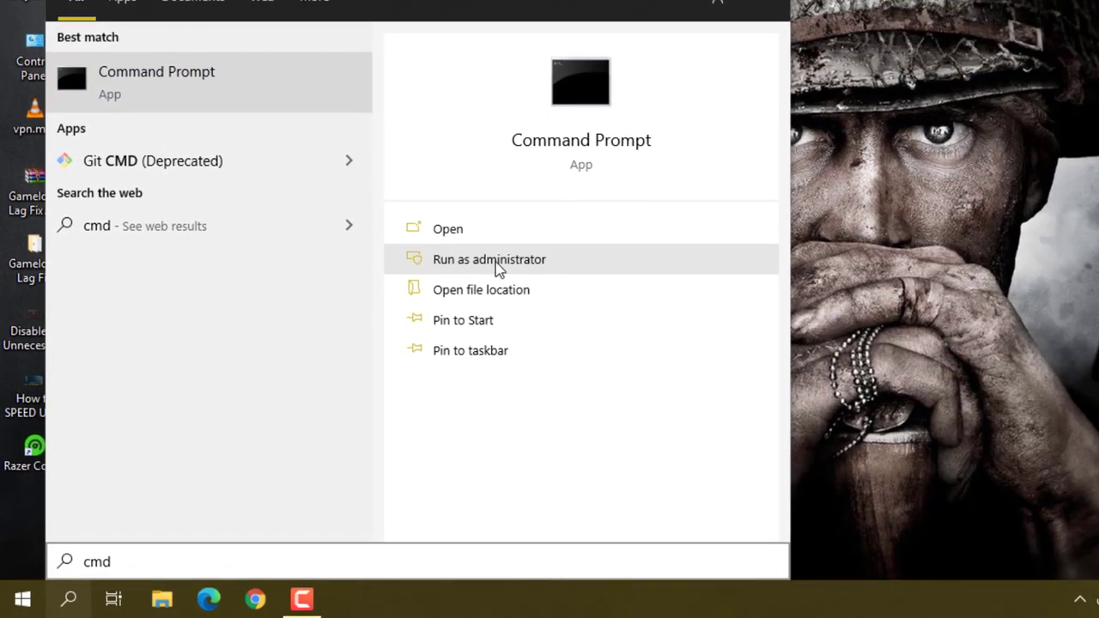
{"action": "left_click", "coordinate": [661, 217]}
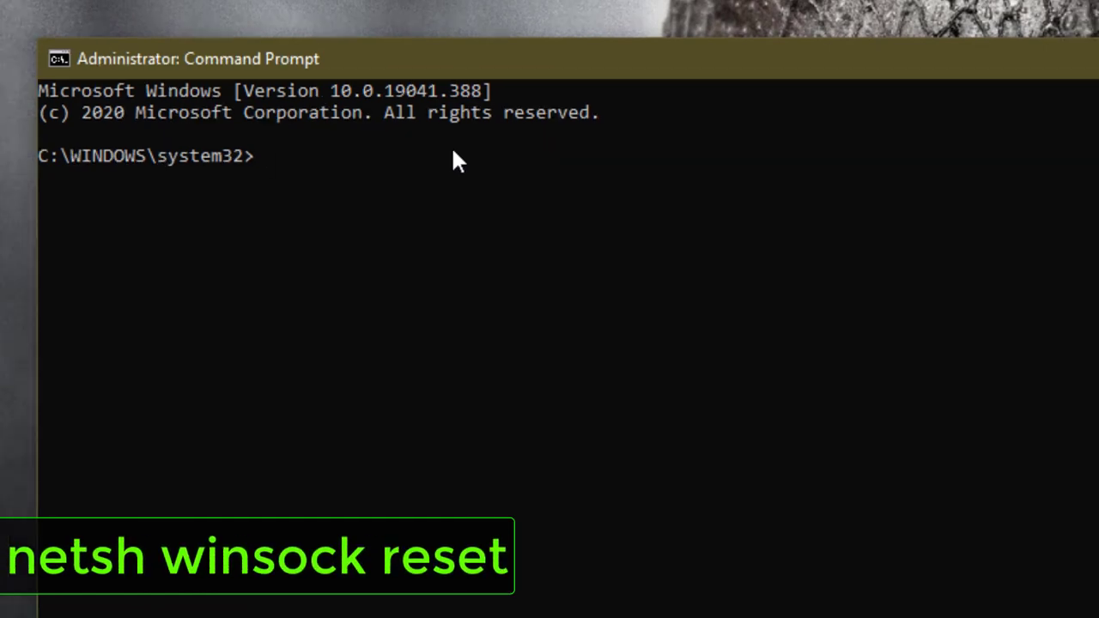
- Run the command netsh winsock reset and close the Command Prompt window
{"action": "type", "text": "netsh winsocj"}
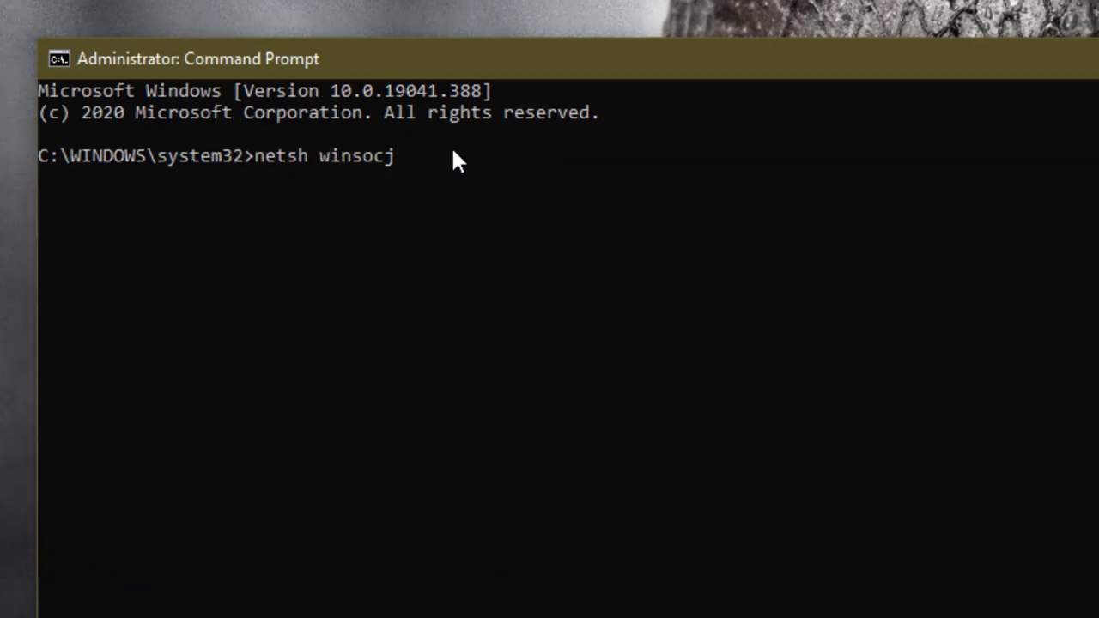
{"action": "key", "text": "BackSpace"}
{"action": "type", "text": "k reset"}
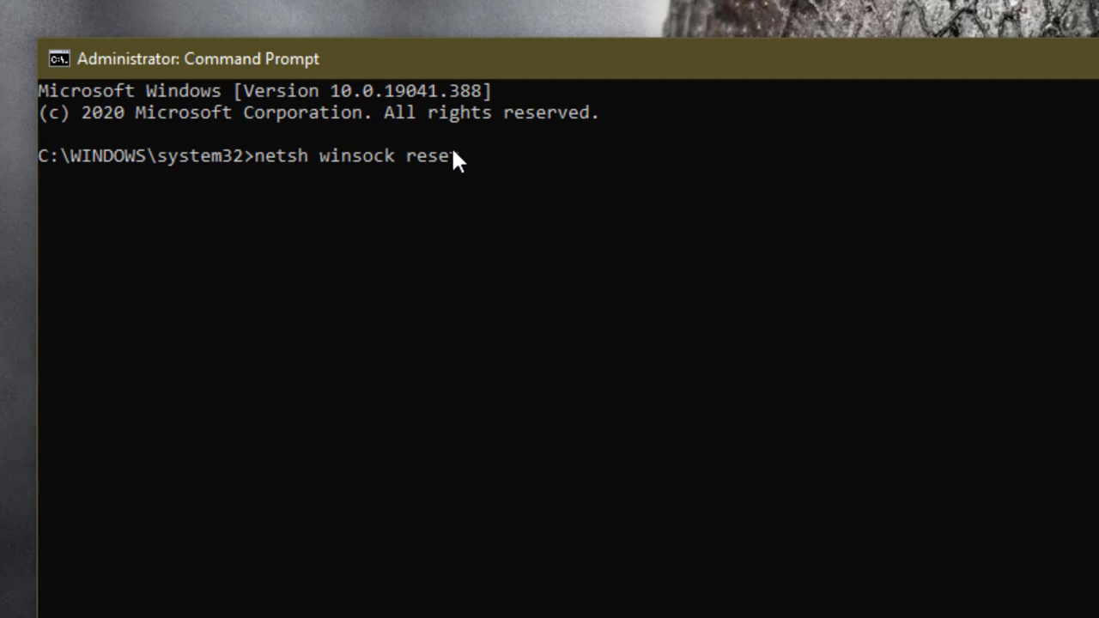
{"action": "key", "text": "Return"}
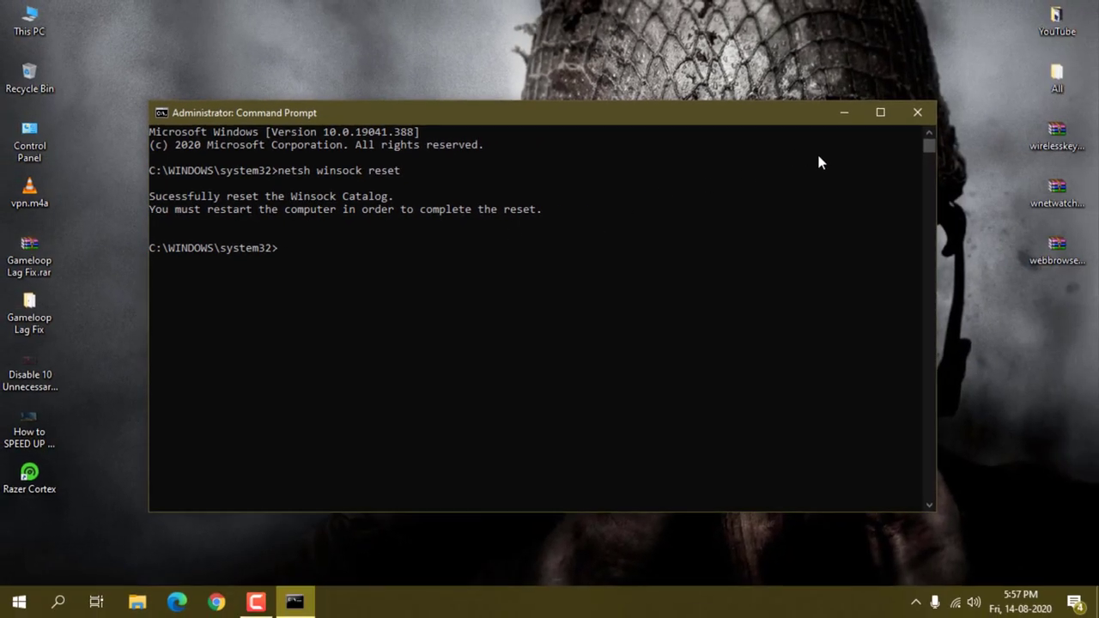
{"action": "left_click", "coordinate": [917, 120]}
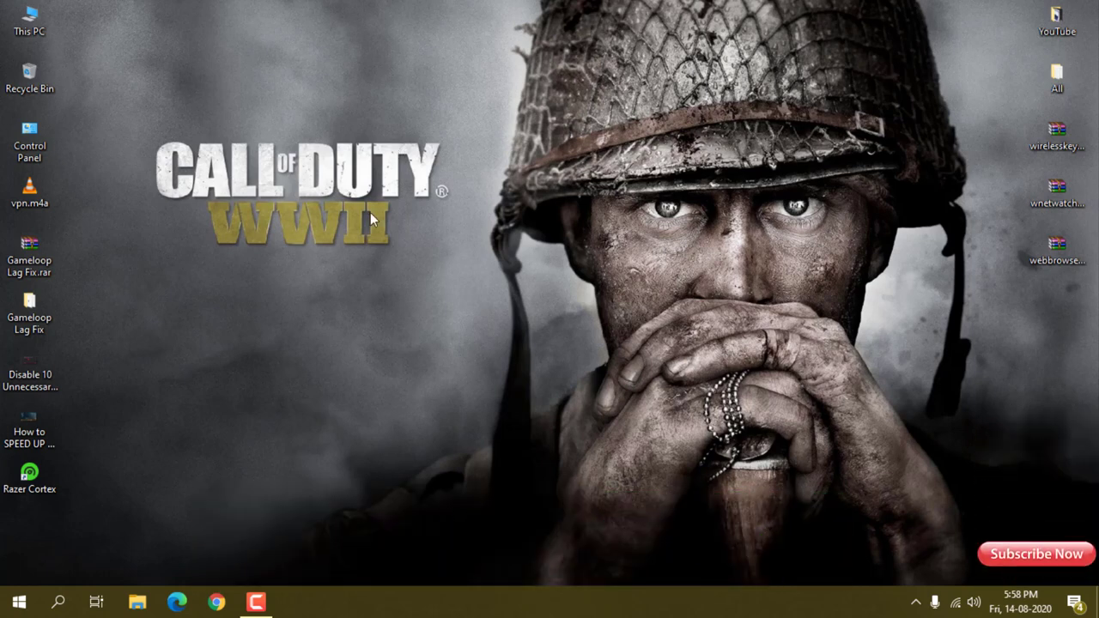
- Open Task Manager to check the memory use of running processes, and close it
{"action": "right_click", "coordinate": [455, 596]}
{"action": "left_click", "coordinate": [486, 510]}
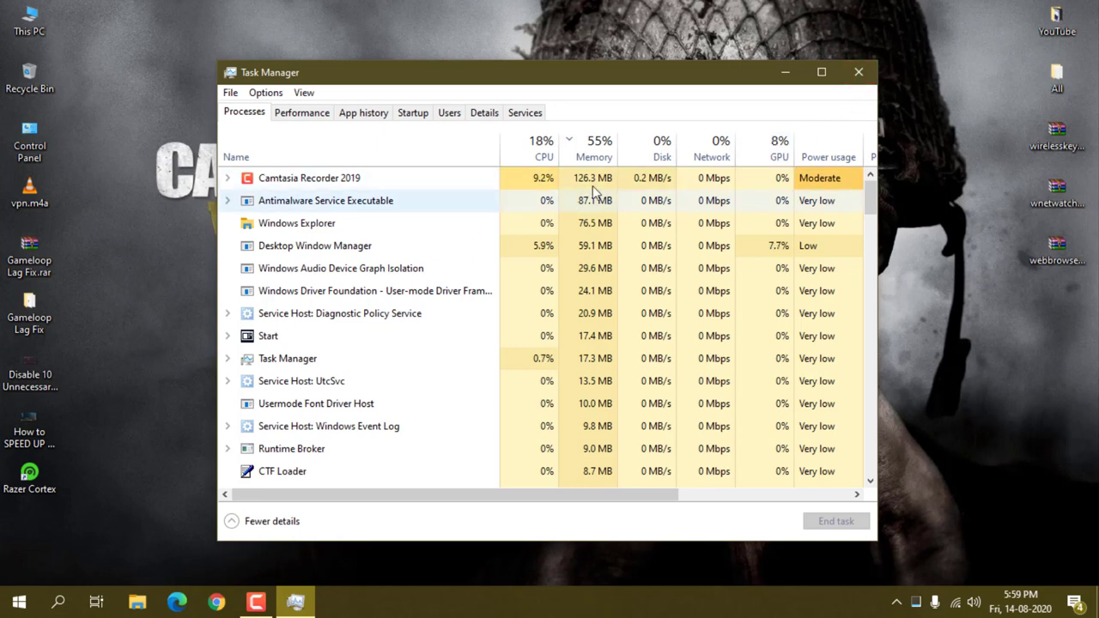
{"action": "left_click", "coordinate": [857, 74]}
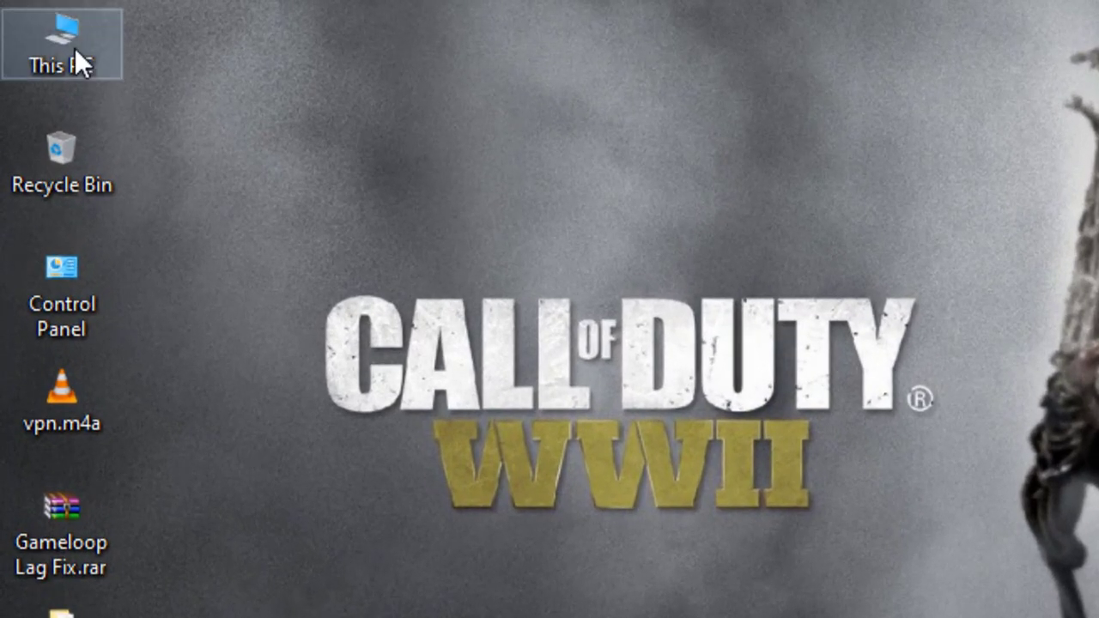
- Open the Virtual Memory settings from this PC's advanced system settings, through the advanced performance options
{"action": "right_click", "coordinate": [75, 48]}
{"action": "left_click", "coordinate": [221, 441]}
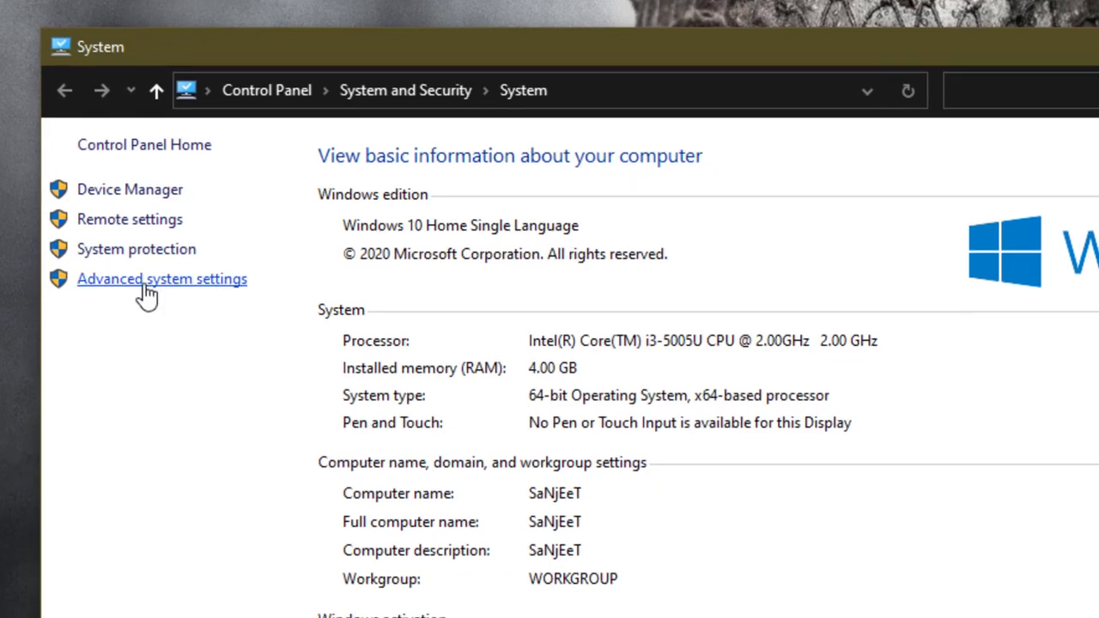
{"action": "left_click", "coordinate": [146, 283]}
{"action": "left_click_drag", "start_coordinate": [319, 109], "coordinate": [756, 104]}
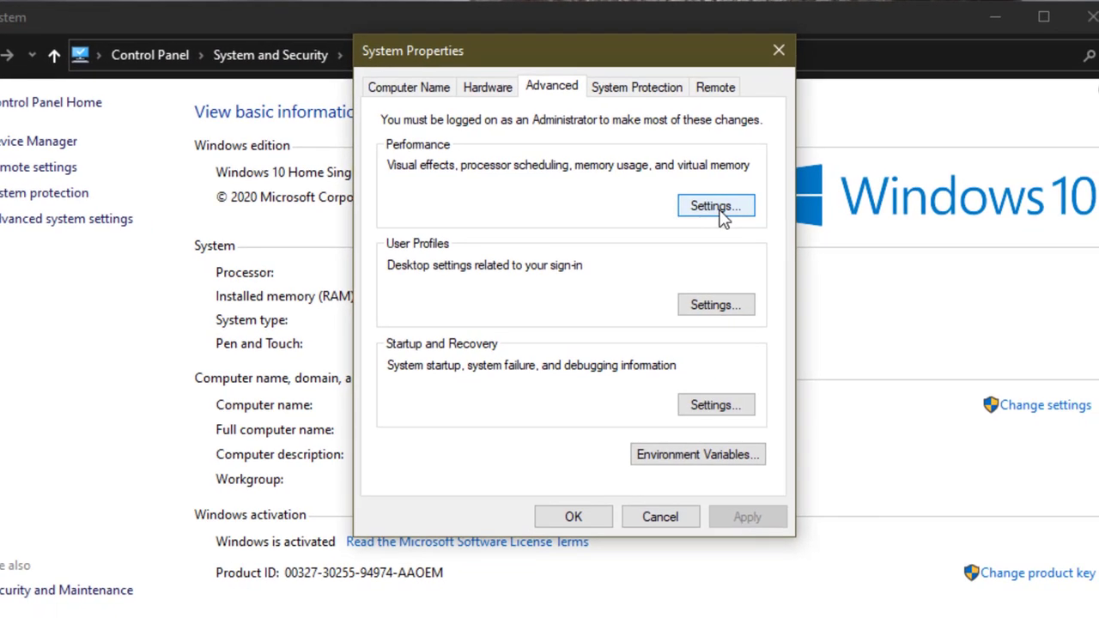
{"action": "left_click", "coordinate": [863, 288]}
{"action": "left_click", "coordinate": [683, 116]}
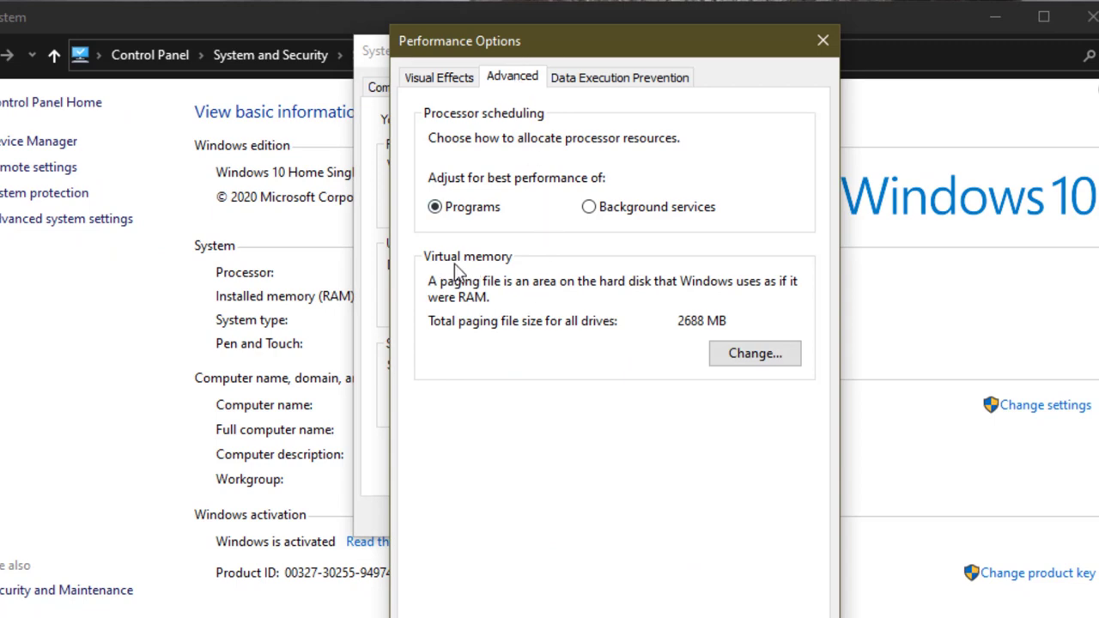
{"action": "left_click", "coordinate": [748, 359]}
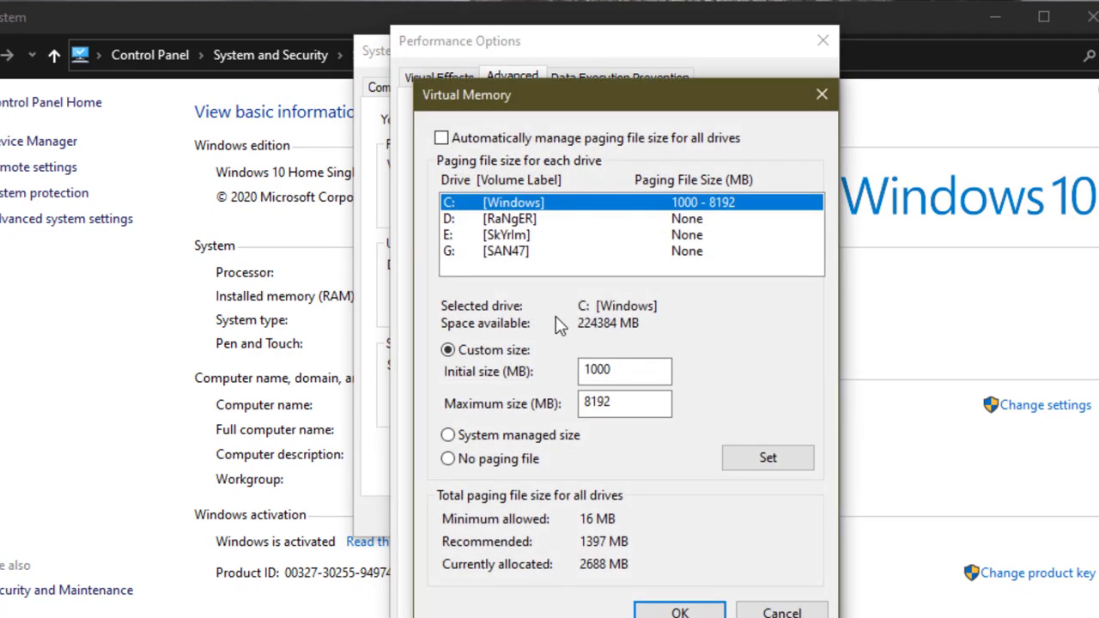
- Work out the maximum paging file size by calculating 1024 × 8 in Calculator, and close Calculator
{"action": "left_click_drag", "start_coordinate": [628, 404], "coordinate": [588, 400]}
{"action": "double_click", "coordinate": [605, 403]}
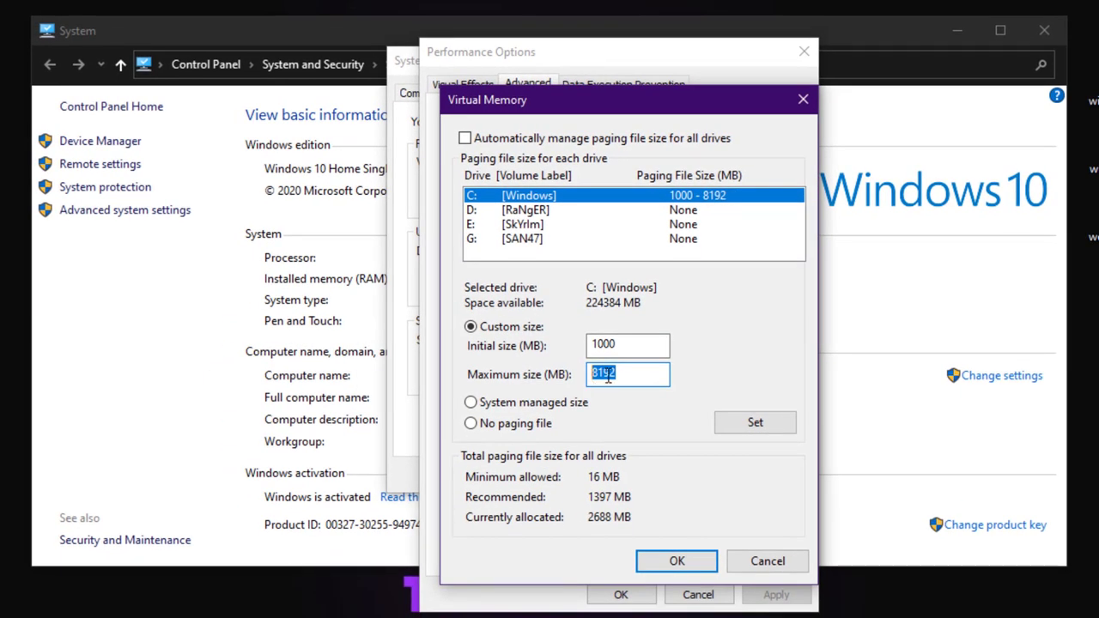
{"action": "left_click", "coordinate": [610, 376]}
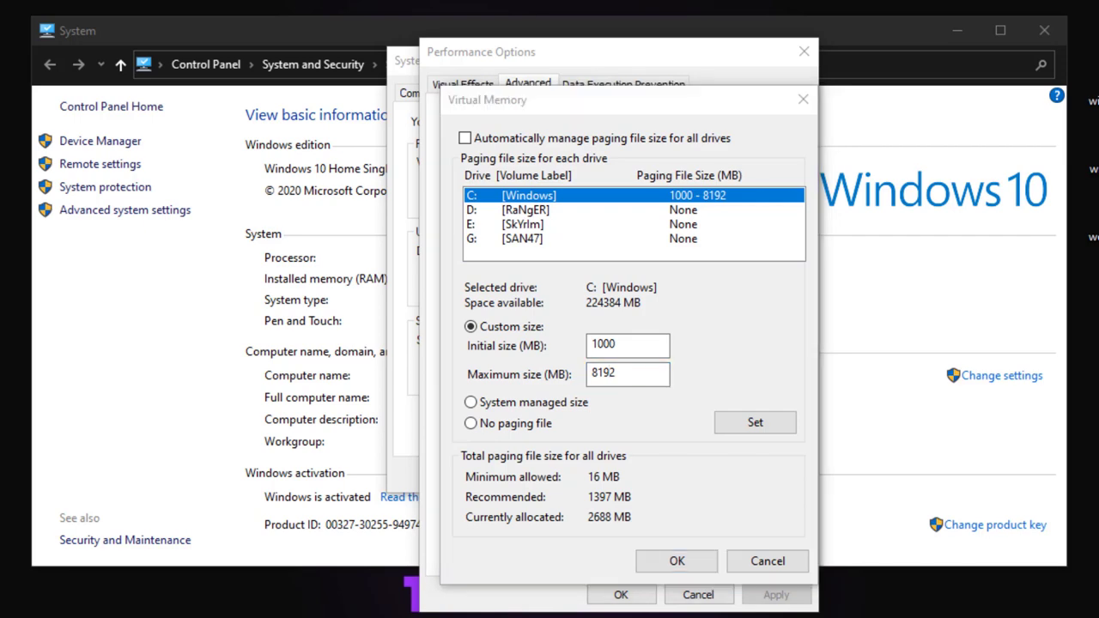
{"action": "key", "text": "super"}
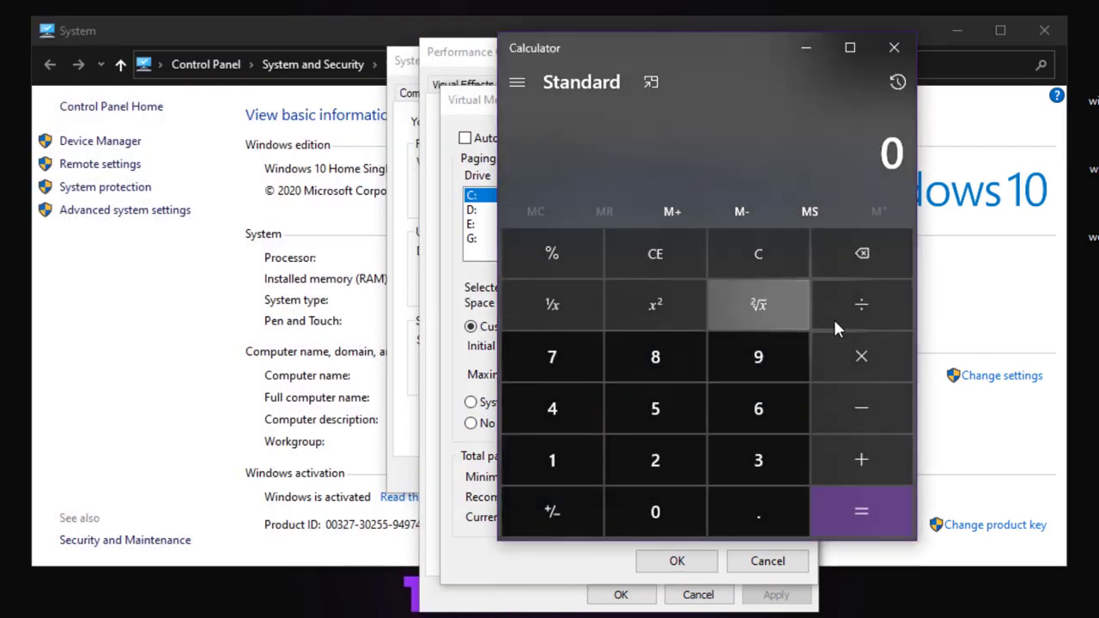
{"action": "key", "text": "1"}
{"action": "key", "text": "0"}
{"action": "key", "text": "0"}
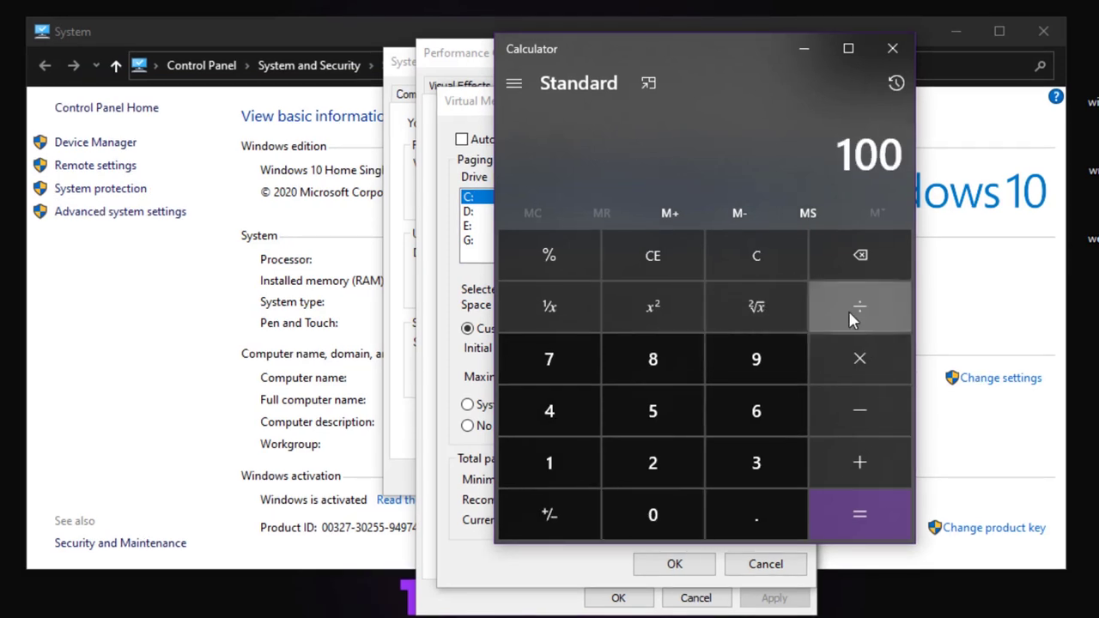
{"action": "key", "text": "2"}
{"action": "key", "text": "4"}
{"action": "key", "text": "asterisk"}
{"action": "key", "text": "8"}
{"action": "key", "text": "Return"}
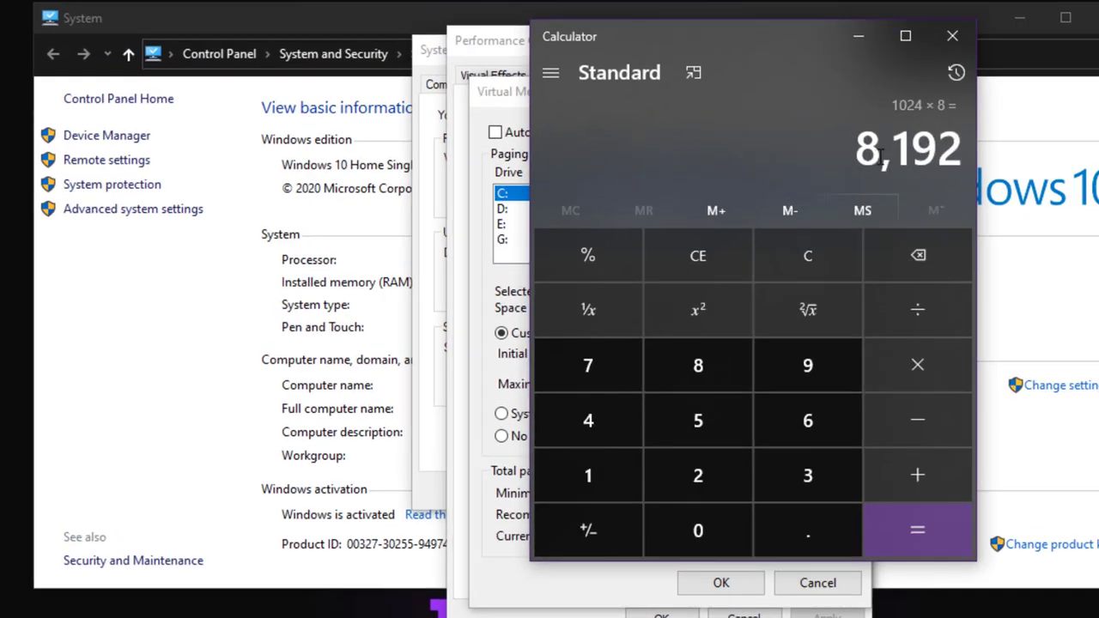
{"action": "left_click", "coordinate": [952, 35]}
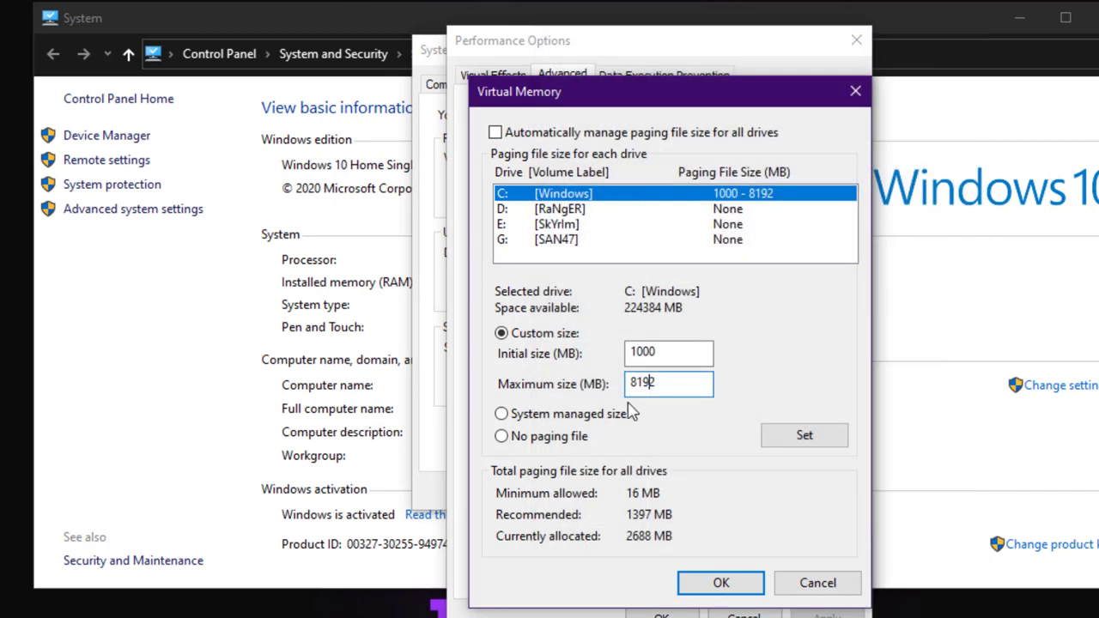
- Apply a custom paging file size of 1000 MB initial and 8192 MB maximum to drive C:, and confirm the performance options
{"action": "double_click", "coordinate": [665, 381]}
{"action": "double_click", "coordinate": [676, 359]}
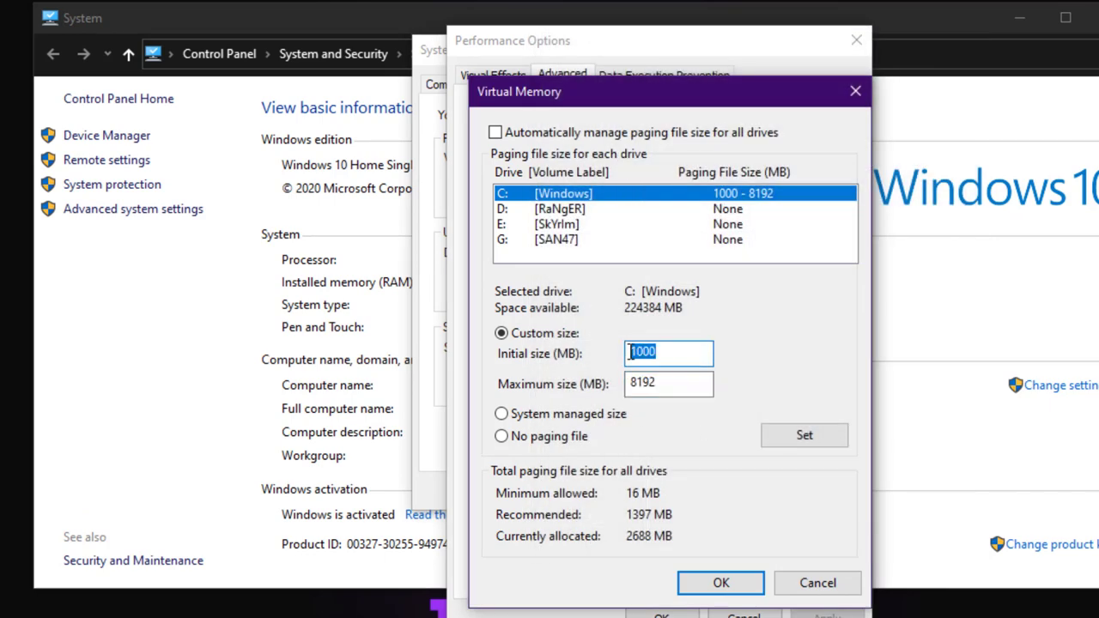
{"action": "left_click", "coordinate": [799, 446]}
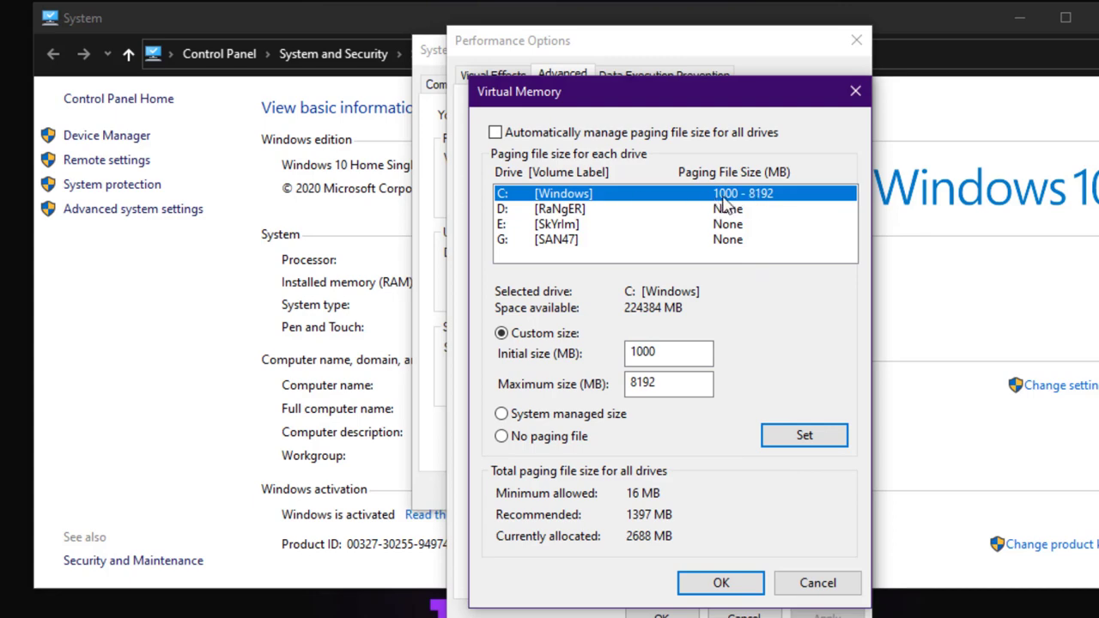
{"action": "left_click", "coordinate": [721, 583]}
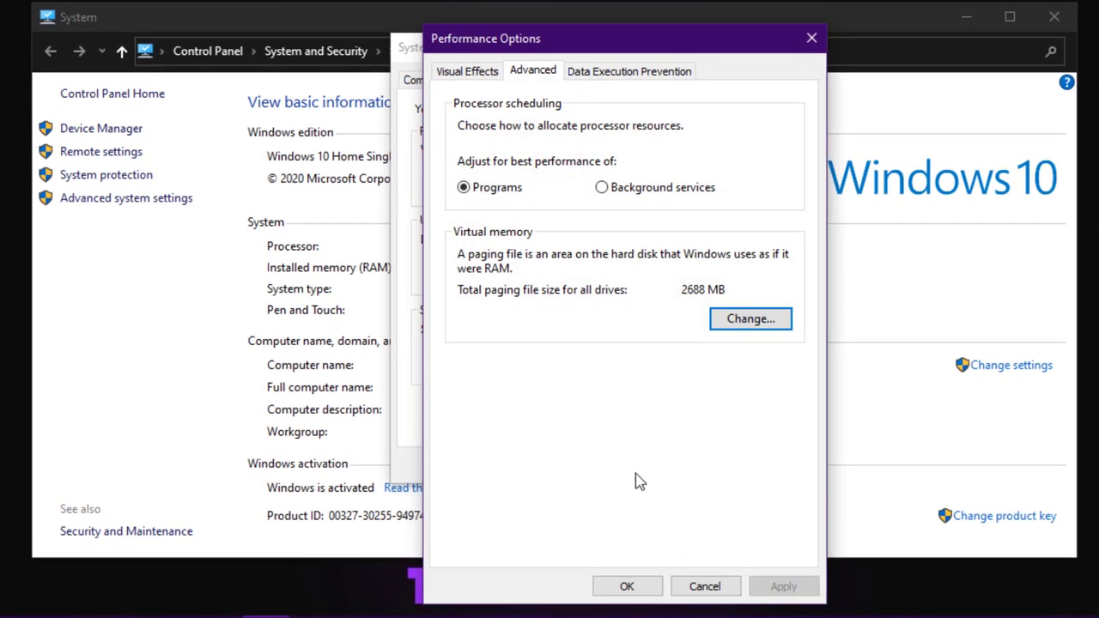
{"action": "left_click", "coordinate": [631, 585]}
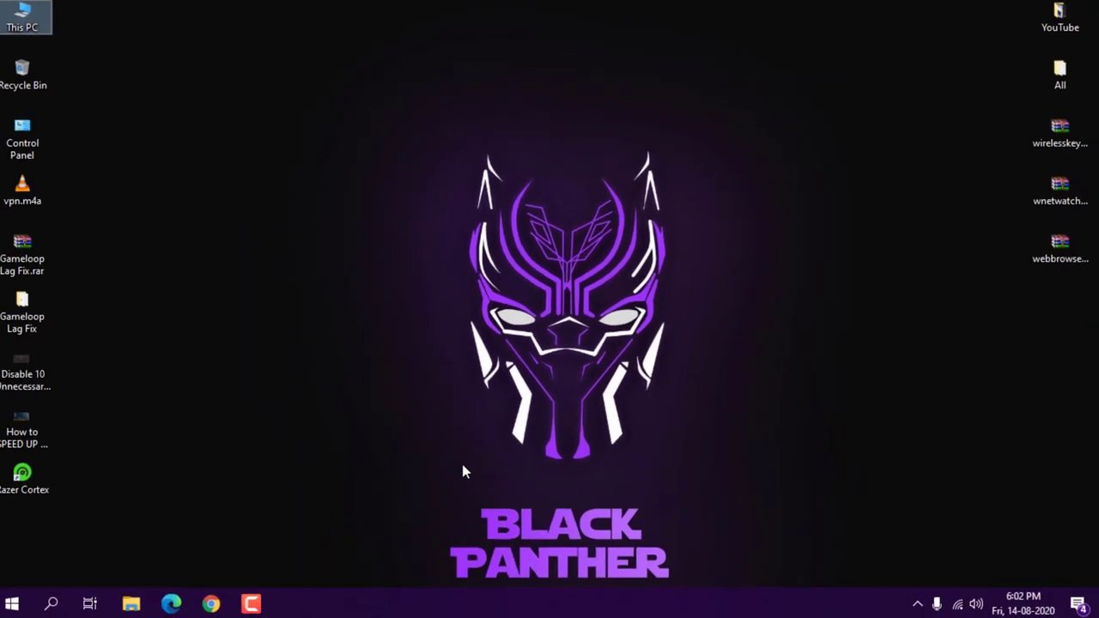
- Open Power Options by running powercfg.cpl from the Run dialog
{"action": "key", "text": "super+r"}
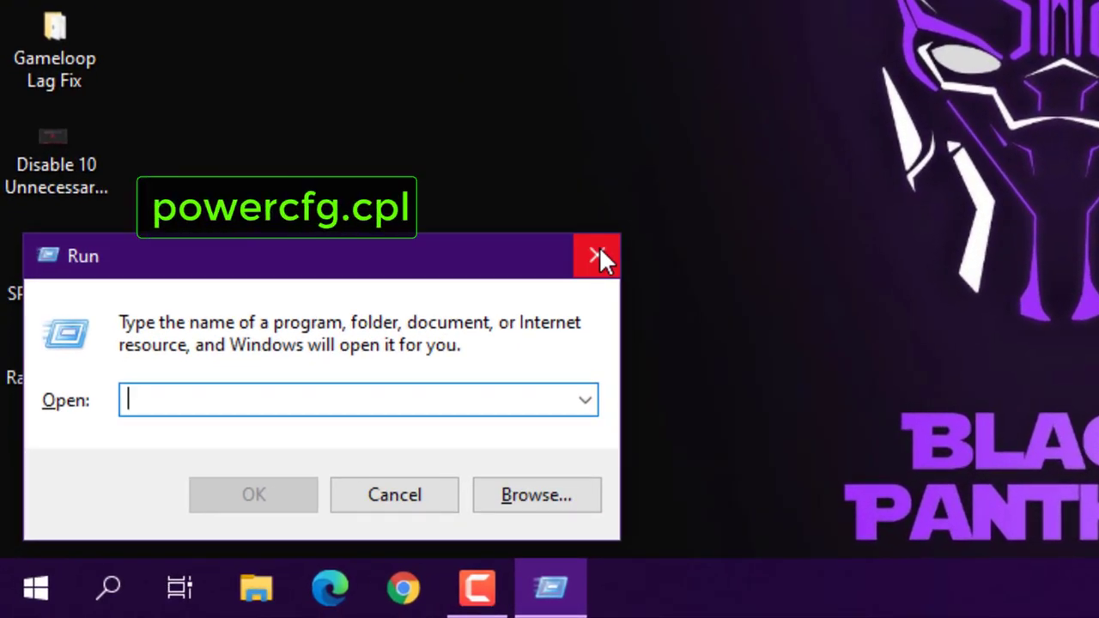
{"action": "type", "text": "powercfg."}
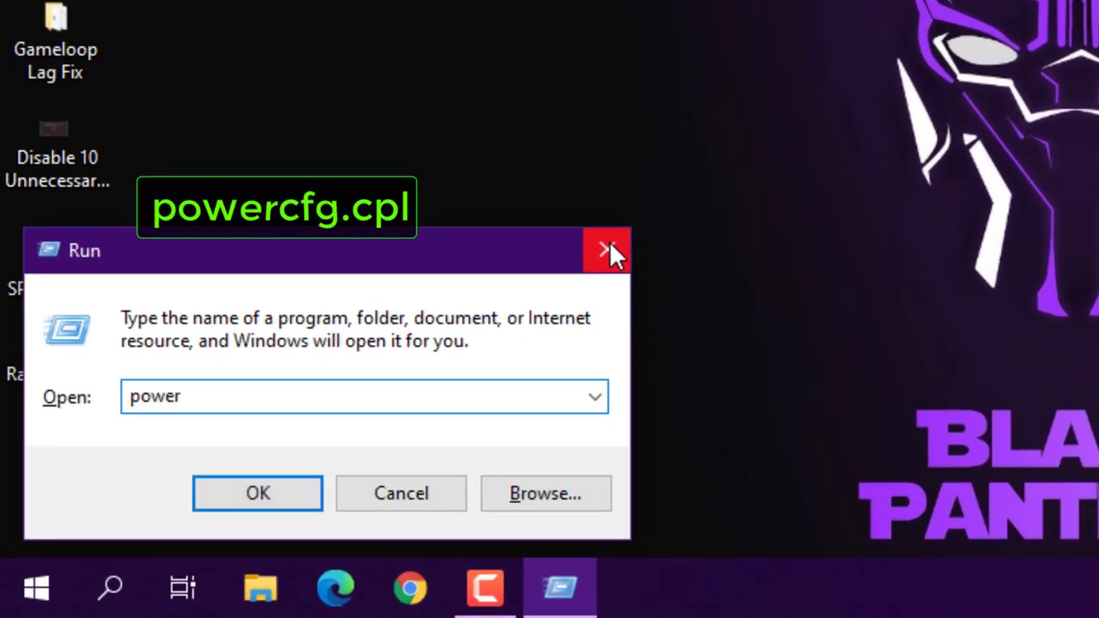
{"action": "type", "text": "cpl"}
{"action": "key", "text": "Return"}
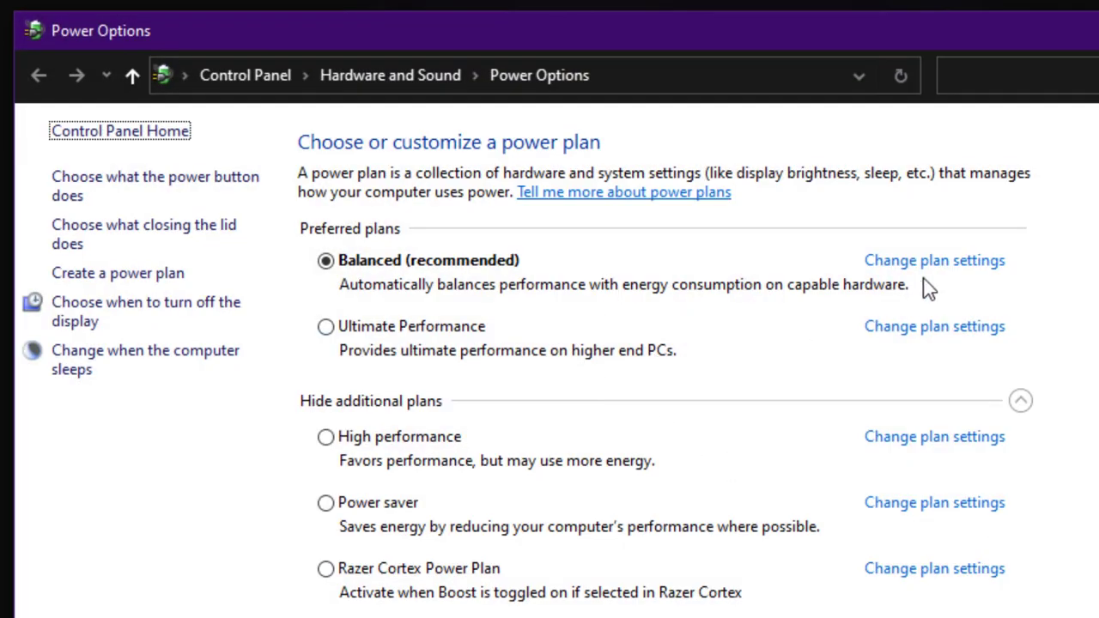
- Open the advanced power settings of the Balanced power plan
{"action": "left_click", "coordinate": [944, 264]}
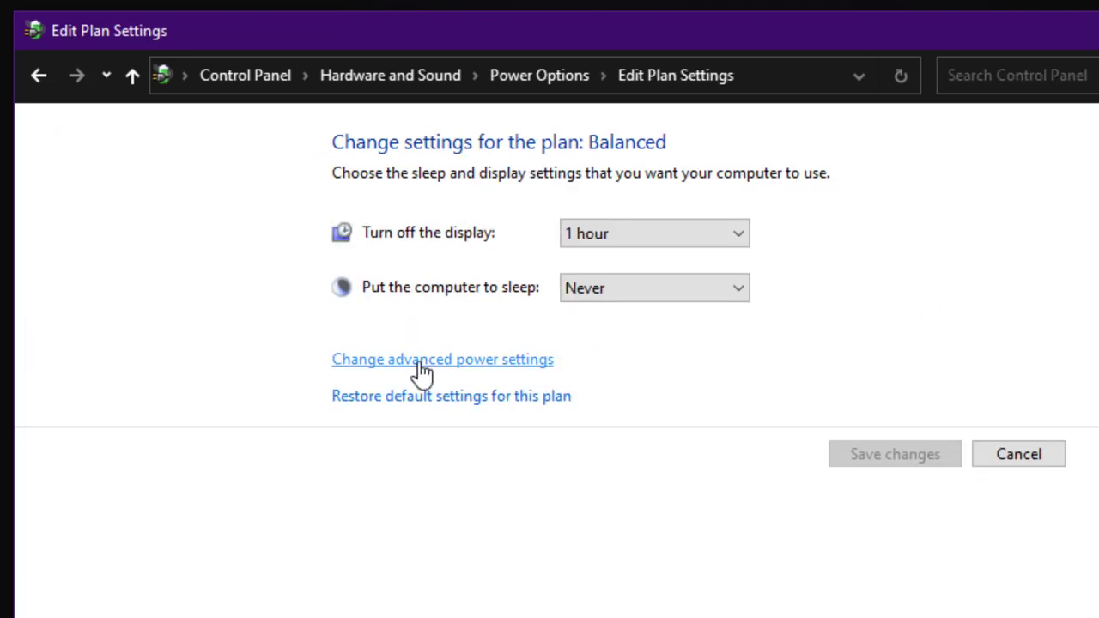
{"action": "left_click", "coordinate": [420, 369]}
{"action": "left_click_drag", "start_coordinate": [79, 2], "coordinate": [626, 84]}
{"action": "scroll", "coordinate": [485, 502], "scroll_direction": "down", "scroll_amount": 1}
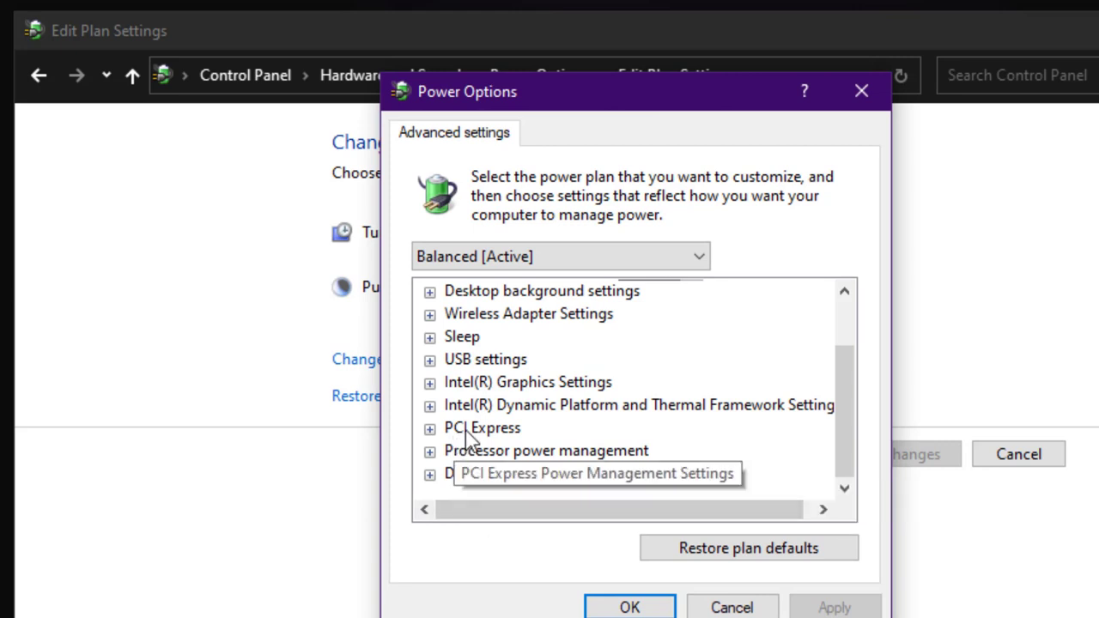
- Set PCI Express Link State Power Management to Off, apply it and close the power settings windows
{"action": "left_click", "coordinate": [430, 428]}
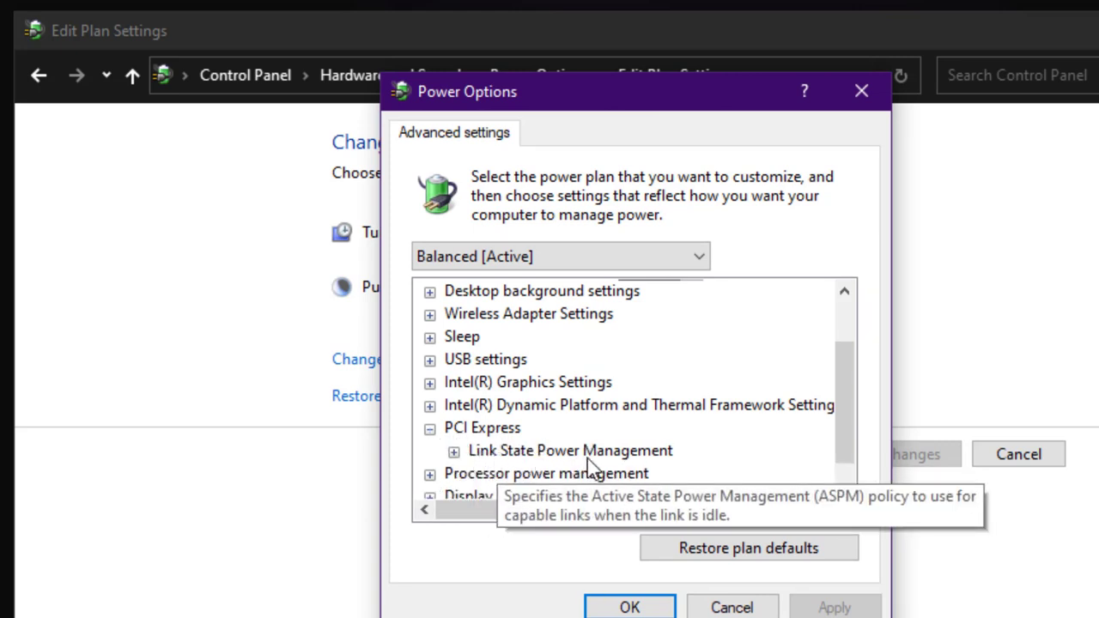
{"action": "left_click", "coordinate": [453, 451]}
{"action": "scroll", "coordinate": [544, 487], "scroll_direction": "down", "scroll_amount": 1}
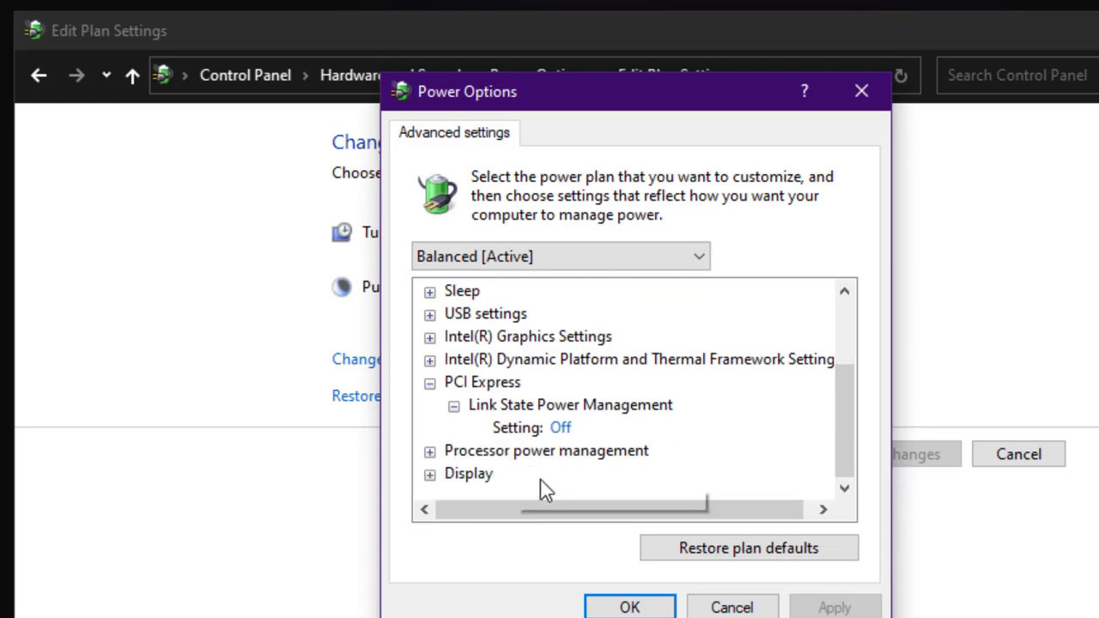
{"action": "left_click", "coordinate": [564, 428]}
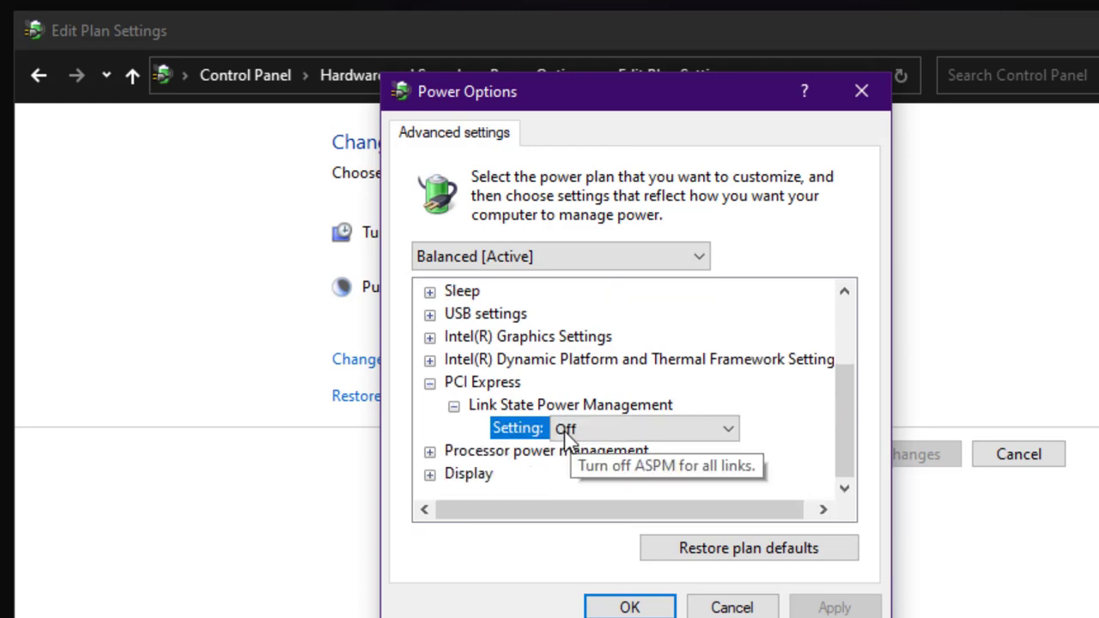
{"action": "left_click", "coordinate": [727, 430]}
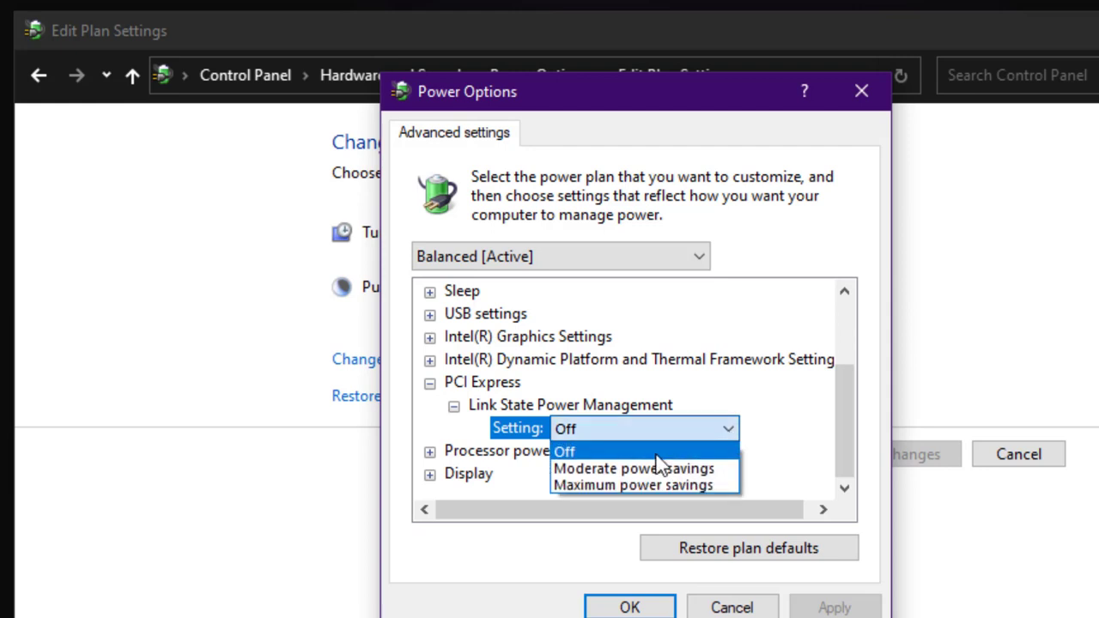
{"action": "left_click", "coordinate": [650, 456]}
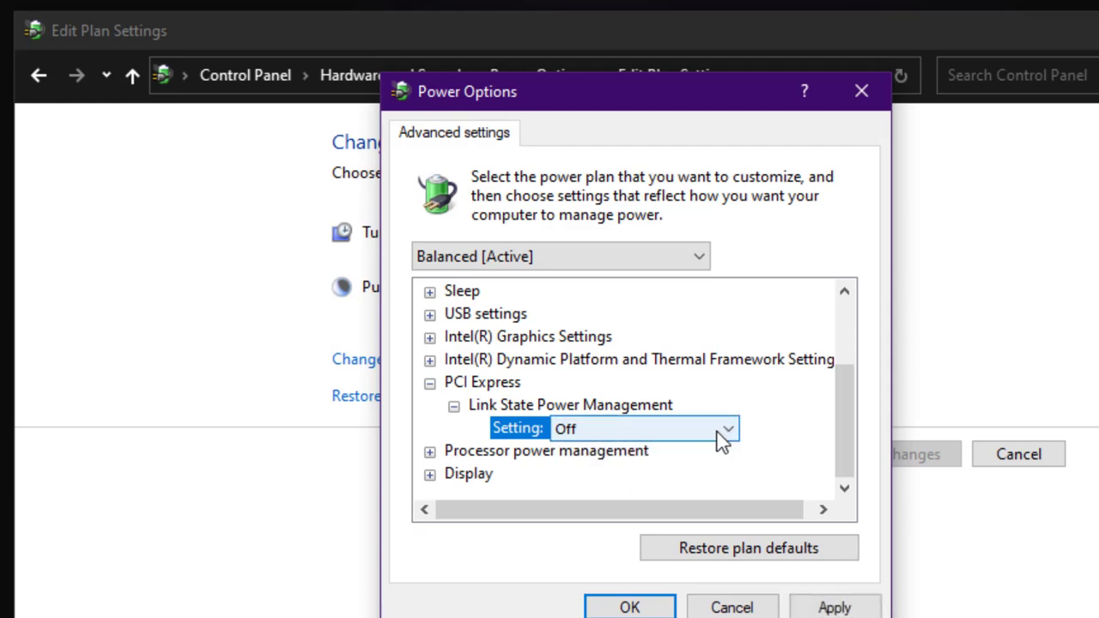
{"action": "left_click", "coordinate": [721, 436]}
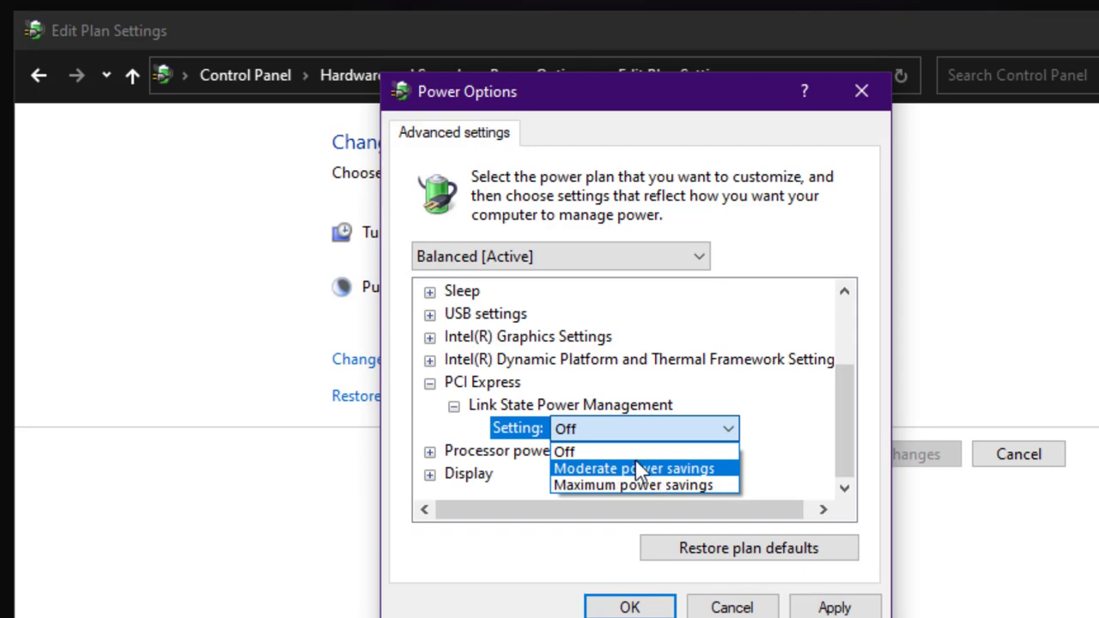
{"action": "left_click", "coordinate": [601, 451]}
{"action": "left_click", "coordinate": [834, 607]}
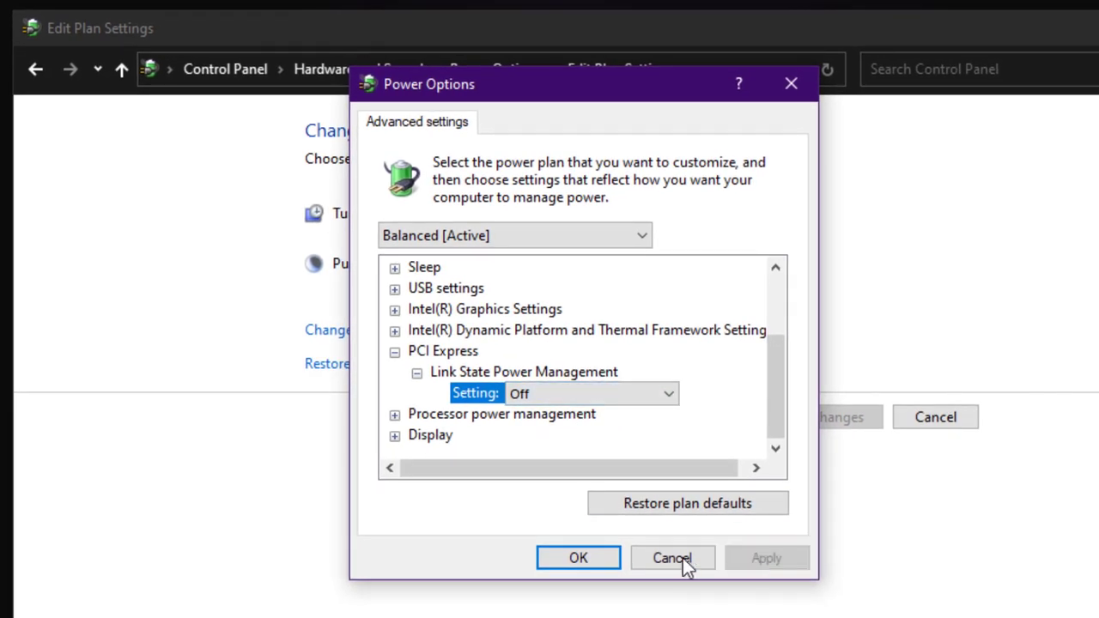
{"action": "left_click", "coordinate": [567, 562]}
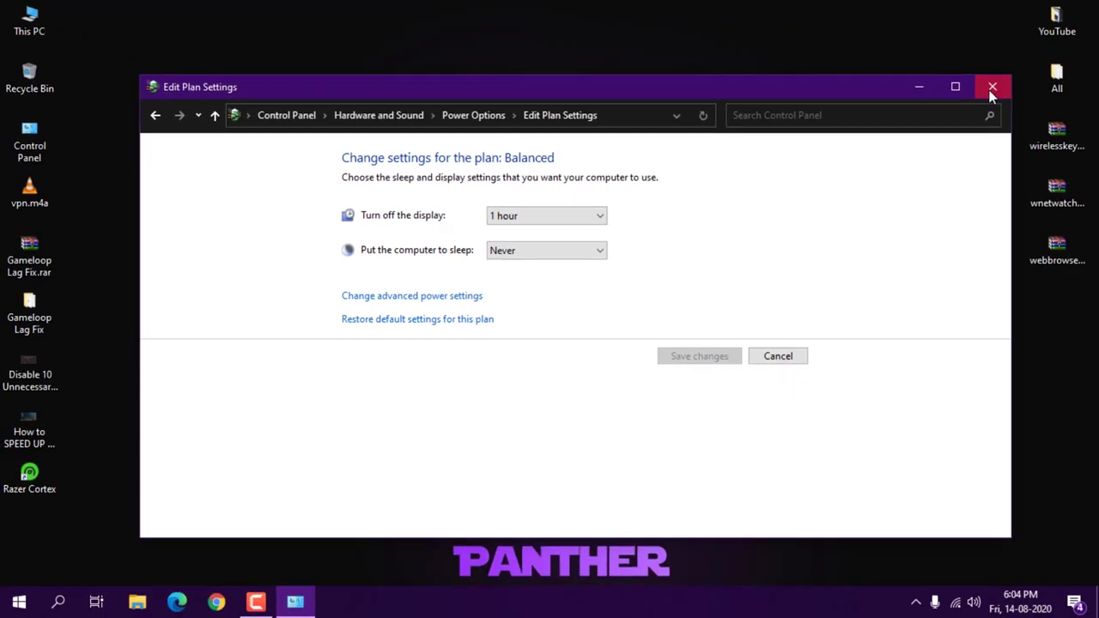
{"action": "left_click", "coordinate": [992, 89]}
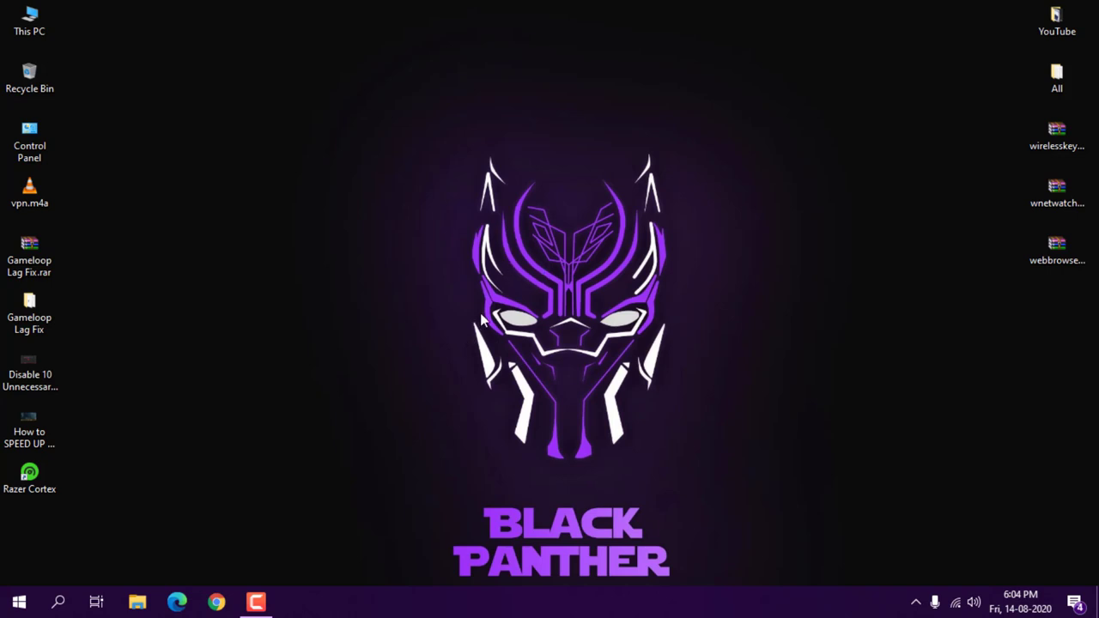
- Open the power button settings from Power & sleep's additional power settings and unlock the currently unavailable options
{"action": "right_click", "coordinate": [19, 601]}
{"action": "left_click", "coordinate": [83, 173]}
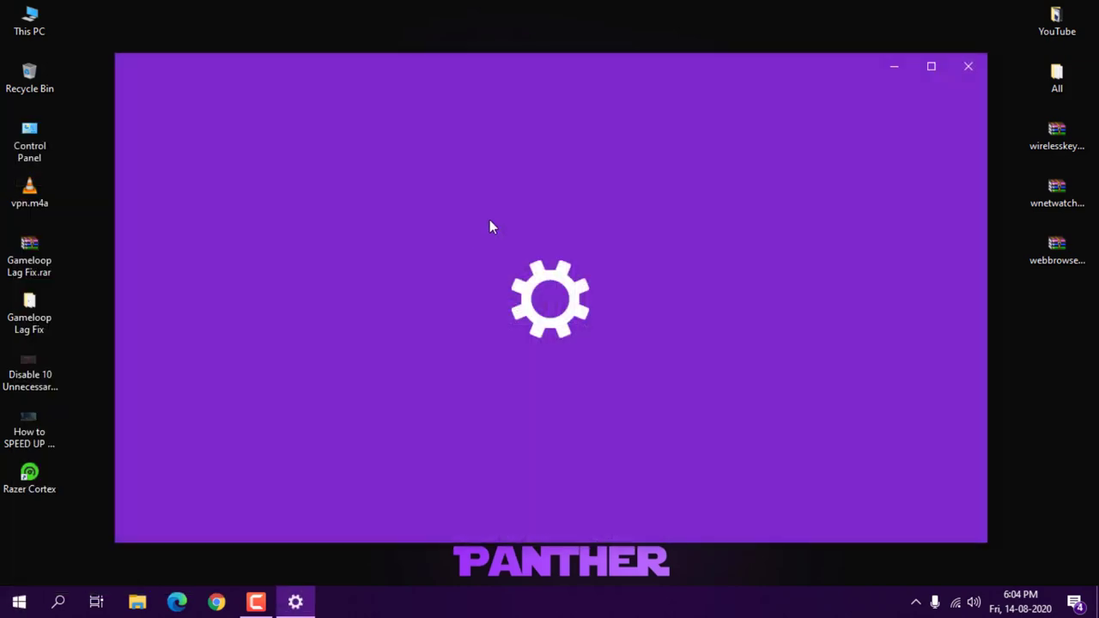
{"action": "scroll", "coordinate": [515, 472], "scroll_direction": "down", "scroll_amount": 5}
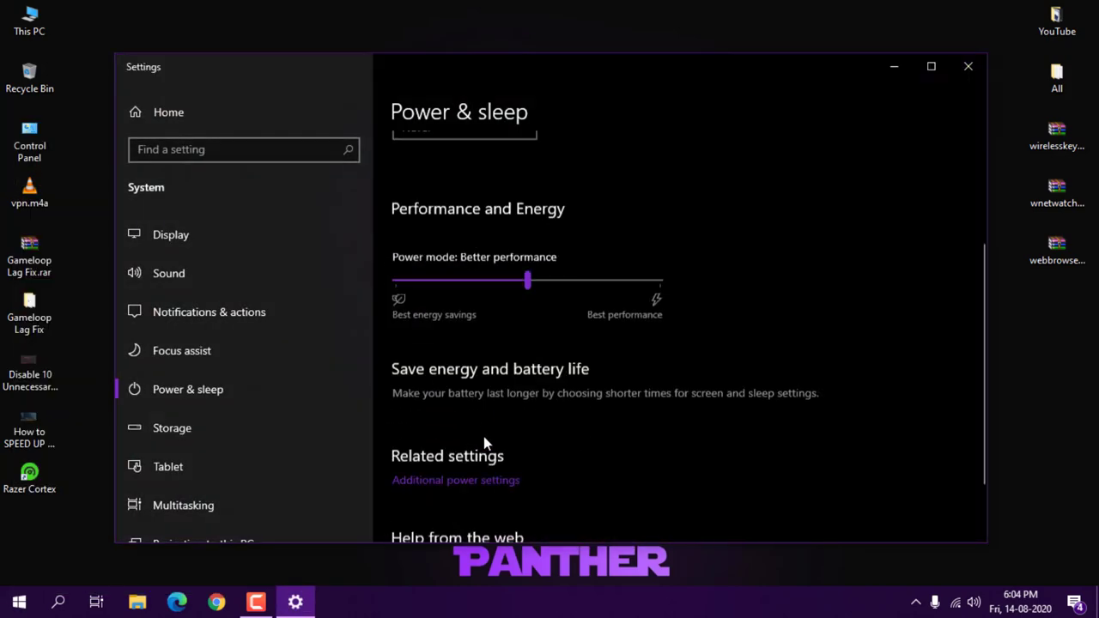
{"action": "left_click", "coordinate": [495, 468]}
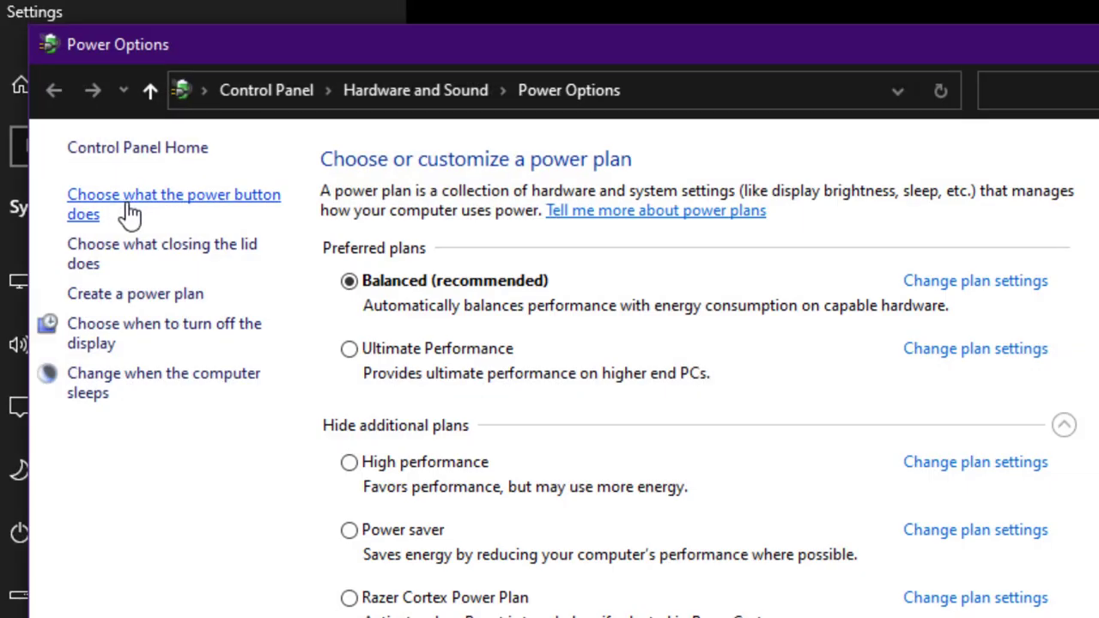
{"action": "left_click", "coordinate": [129, 215]}
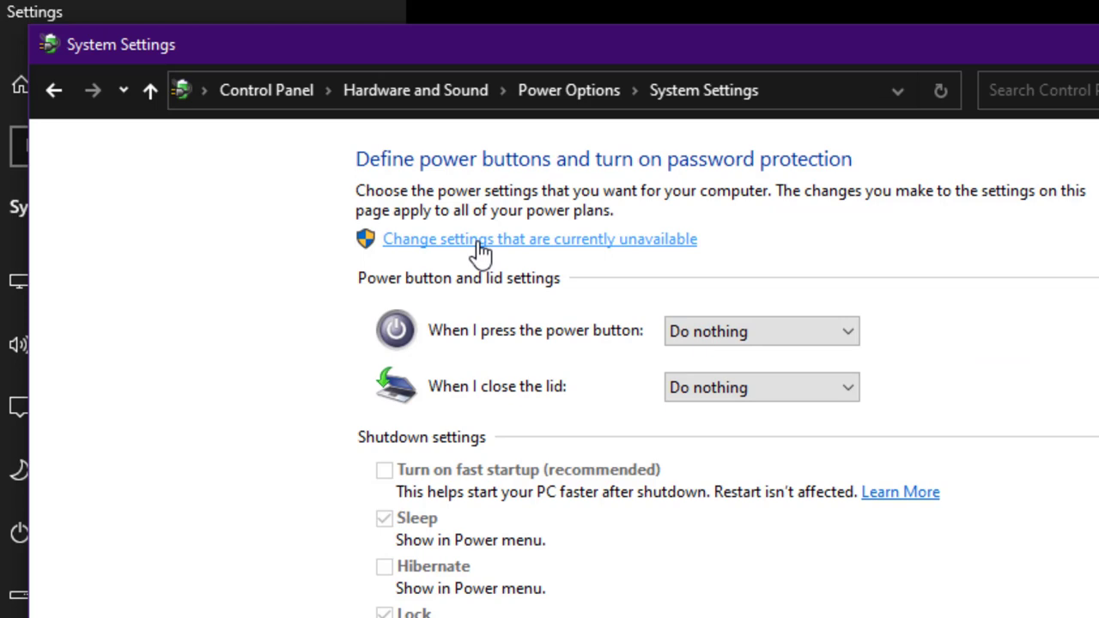
{"action": "left_click", "coordinate": [480, 245]}
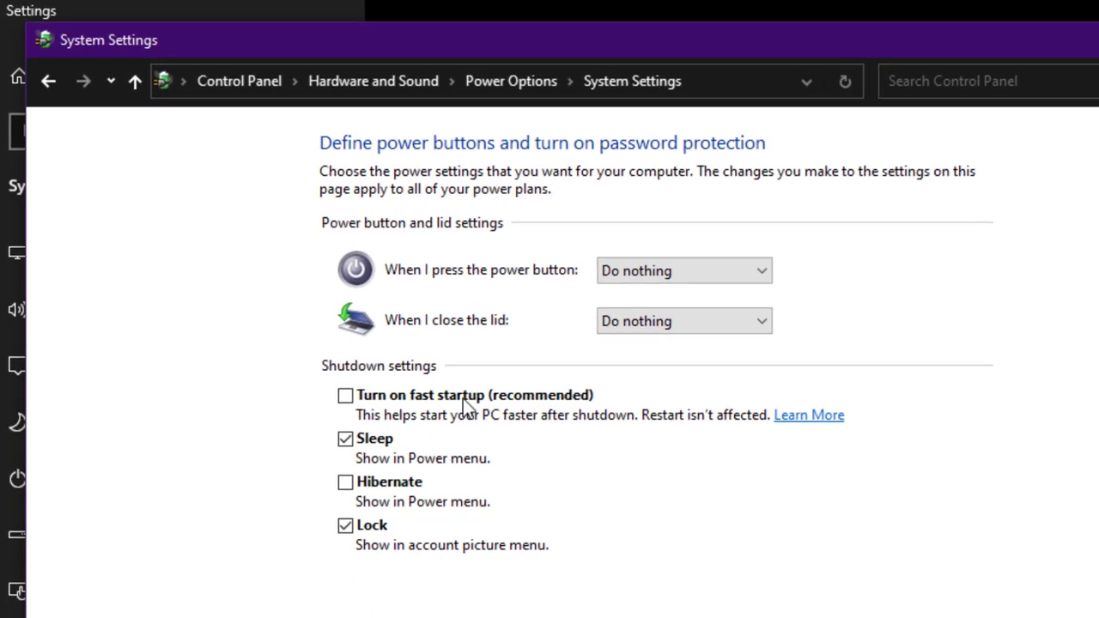
- Keep fast startup turned off in the shutdown settings and save the changes
{"action": "left_click", "coordinate": [345, 396]}
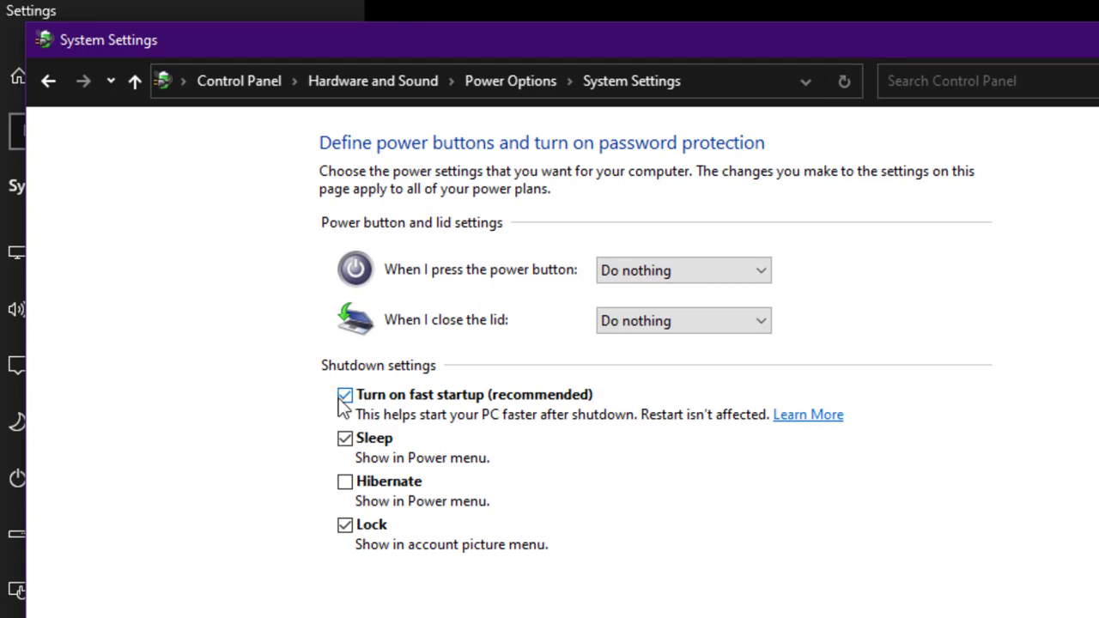
{"action": "left_click", "coordinate": [345, 395]}
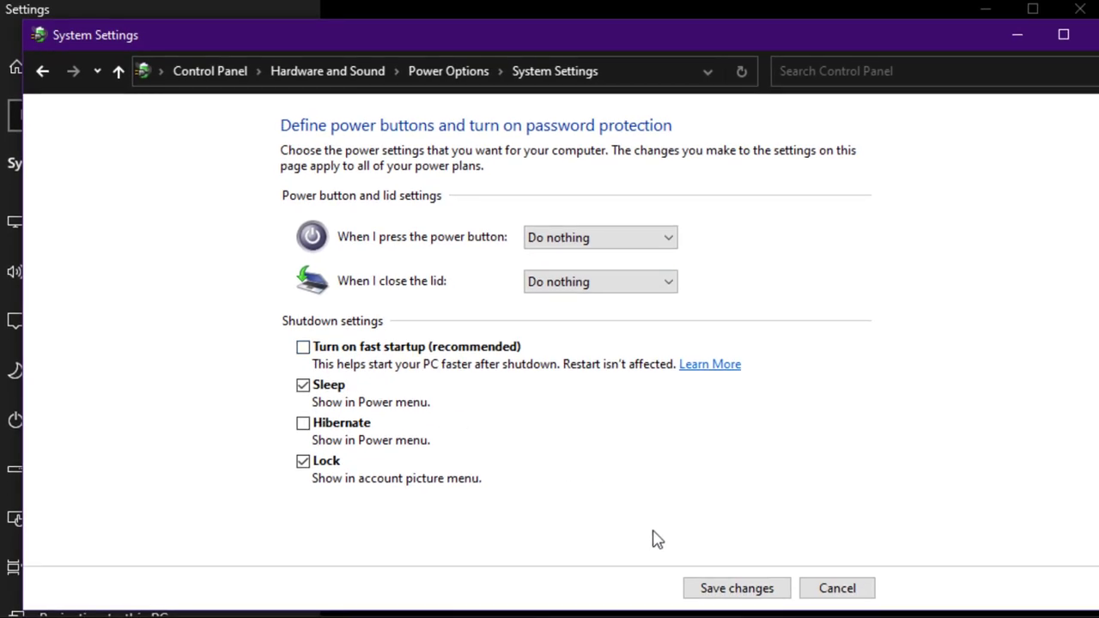
{"action": "left_click", "coordinate": [738, 588]}
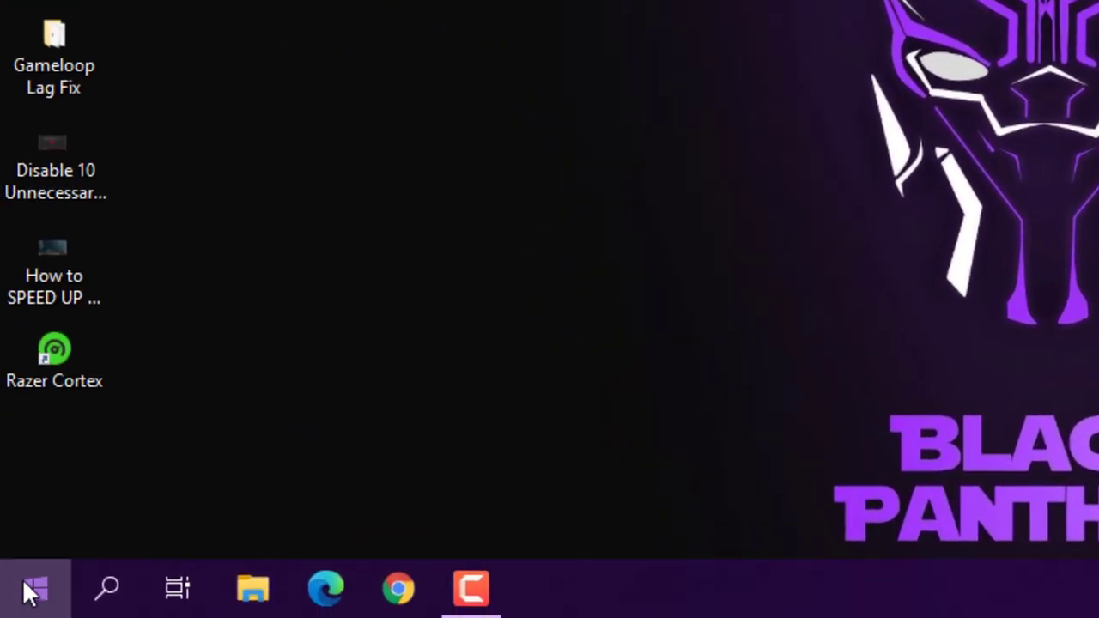
- Open the Background apps page in the Windows privacy settings and go to its list of apps
{"action": "left_click", "coordinate": [33, 591]}
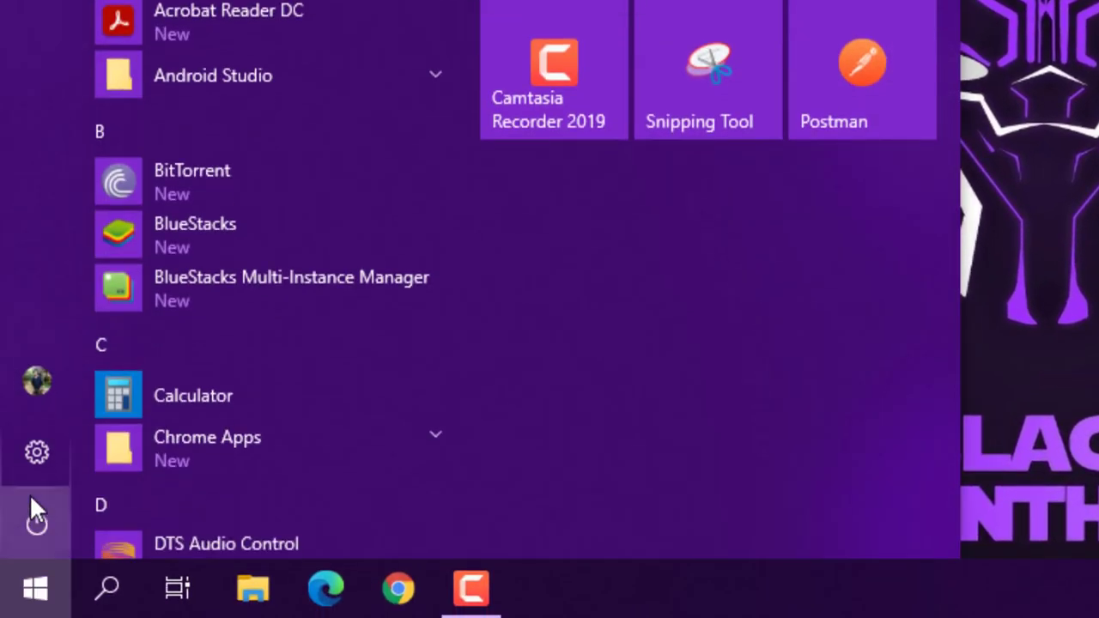
{"action": "left_click", "coordinate": [30, 470]}
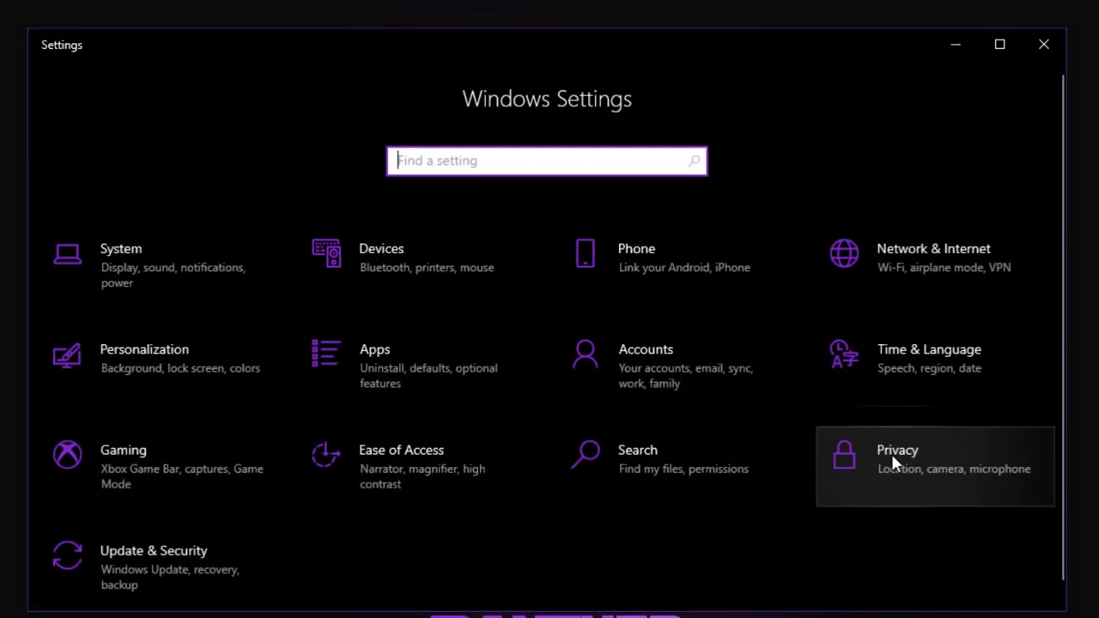
{"action": "left_click", "coordinate": [892, 455]}
{"action": "scroll", "coordinate": [212, 431], "scroll_direction": "down", "scroll_amount": 6}
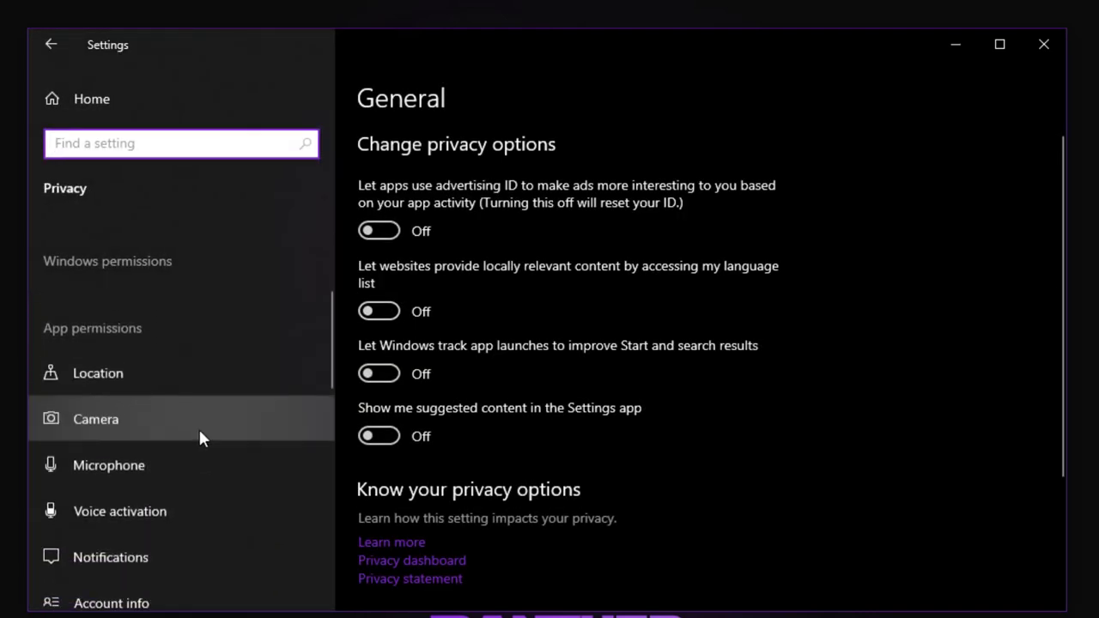
{"action": "scroll", "coordinate": [122, 480], "scroll_direction": "down", "scroll_amount": 8}
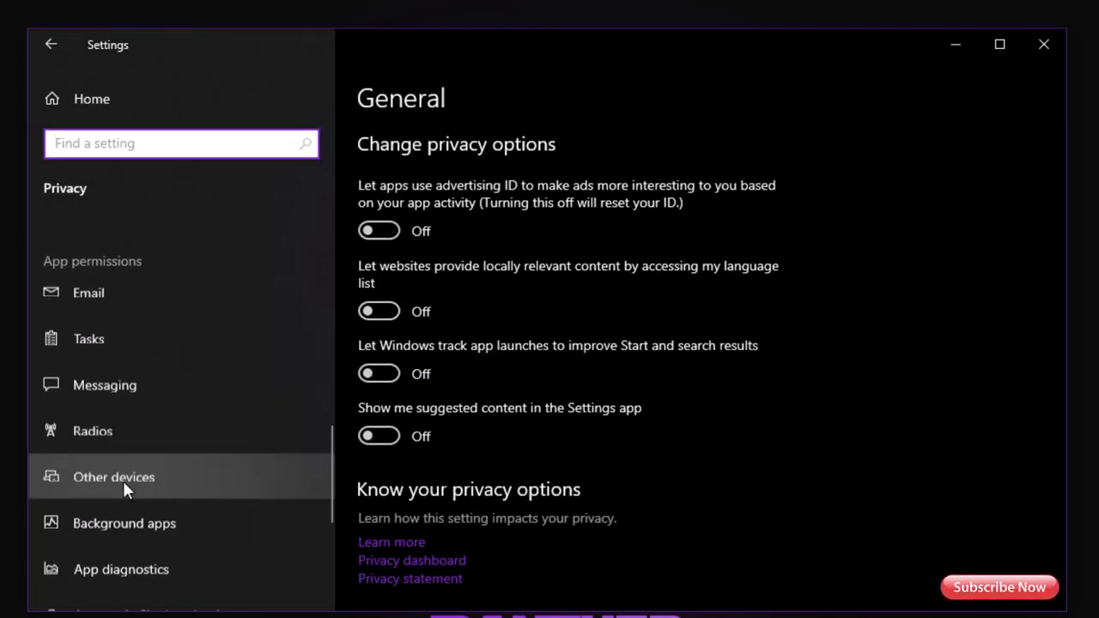
{"action": "left_click", "coordinate": [172, 351]}
{"action": "scroll", "coordinate": [556, 389], "scroll_direction": "down", "scroll_amount": 2}
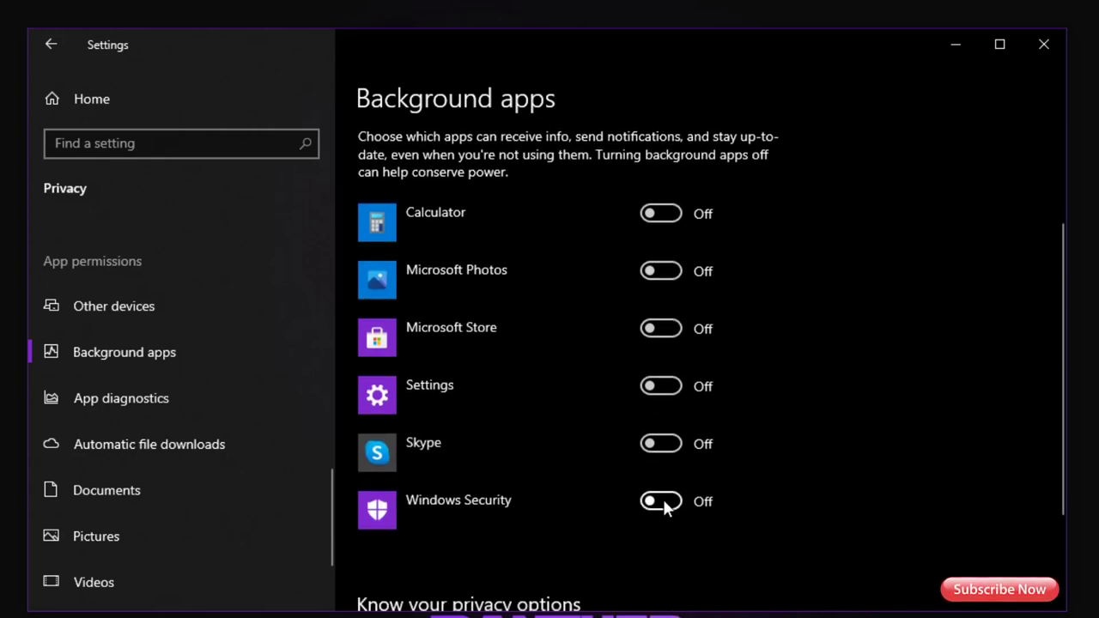
- Turn background running on and back off for Windows Security, Skype and Settings
{"action": "left_click", "coordinate": [661, 502]}
{"action": "left_click", "coordinate": [663, 444]}
{"action": "left_click", "coordinate": [666, 386]}
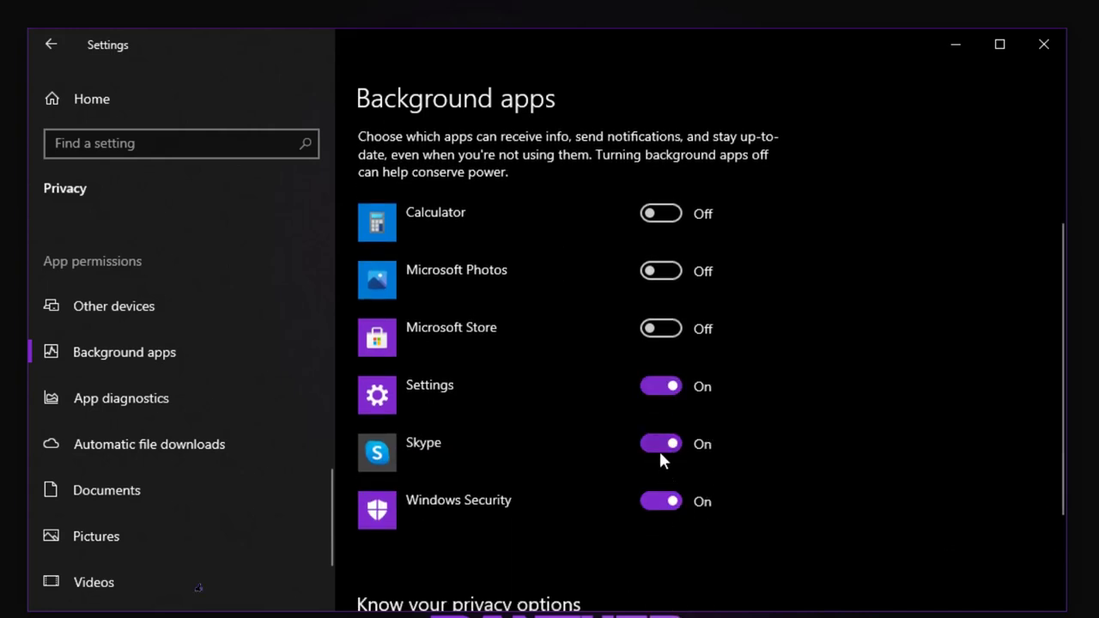
{"action": "left_click", "coordinate": [659, 447]}
{"action": "left_click", "coordinate": [662, 388]}
{"action": "left_click", "coordinate": [658, 504]}
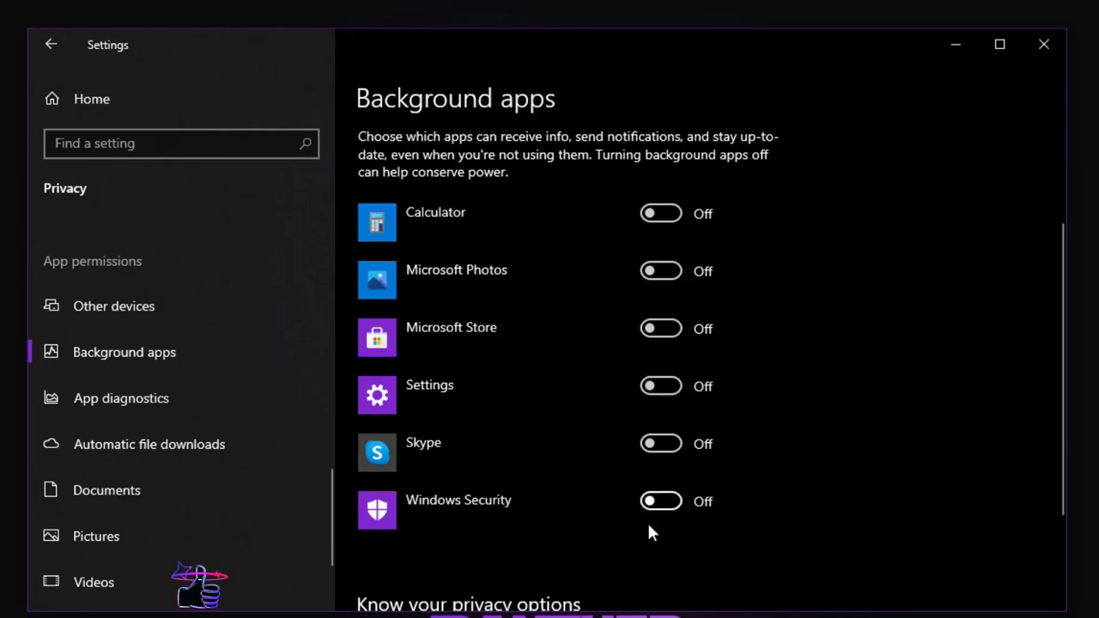
- Turn off apps' access to the location in the Location privacy settings and check the per-app permissions
{"action": "scroll", "coordinate": [693, 356], "scroll_direction": "up", "scroll_amount": 2}
{"action": "scroll", "coordinate": [187, 465], "scroll_direction": "down", "scroll_amount": 1}
{"action": "scroll", "coordinate": [172, 447], "scroll_direction": "up", "scroll_amount": 5}
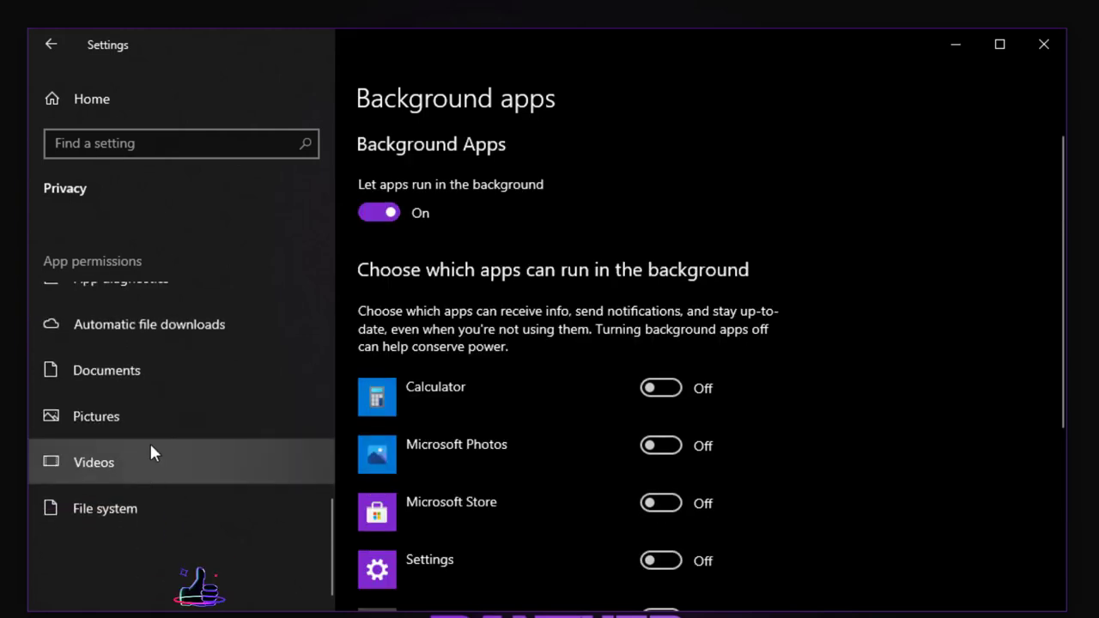
{"action": "scroll", "coordinate": [146, 370], "scroll_direction": "up", "scroll_amount": 6}
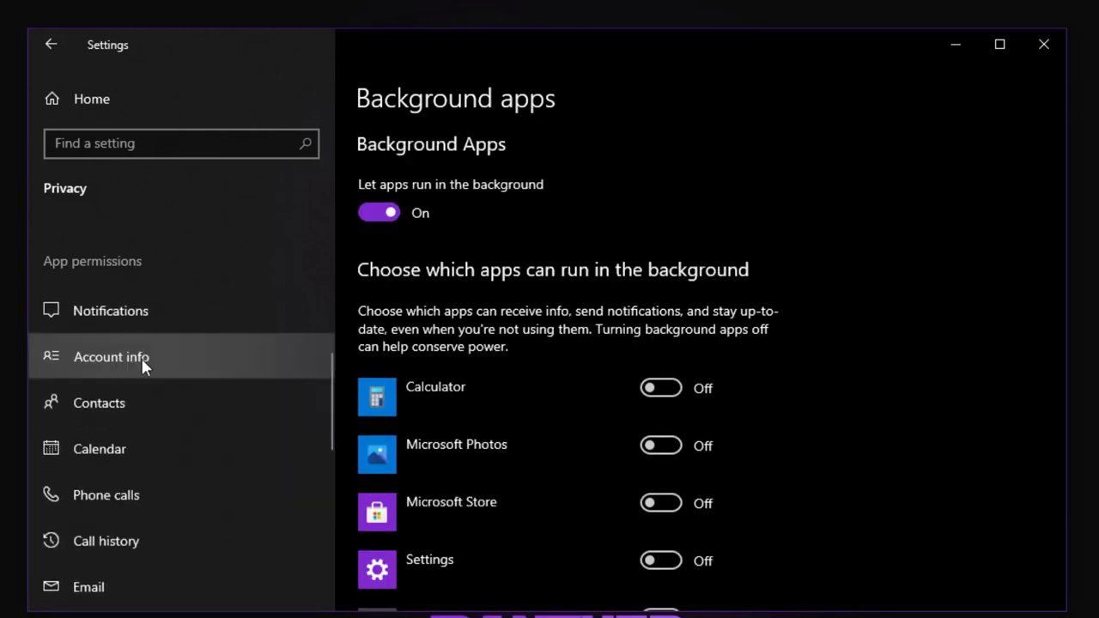
{"action": "scroll", "coordinate": [139, 352], "scroll_direction": "up", "scroll_amount": 1}
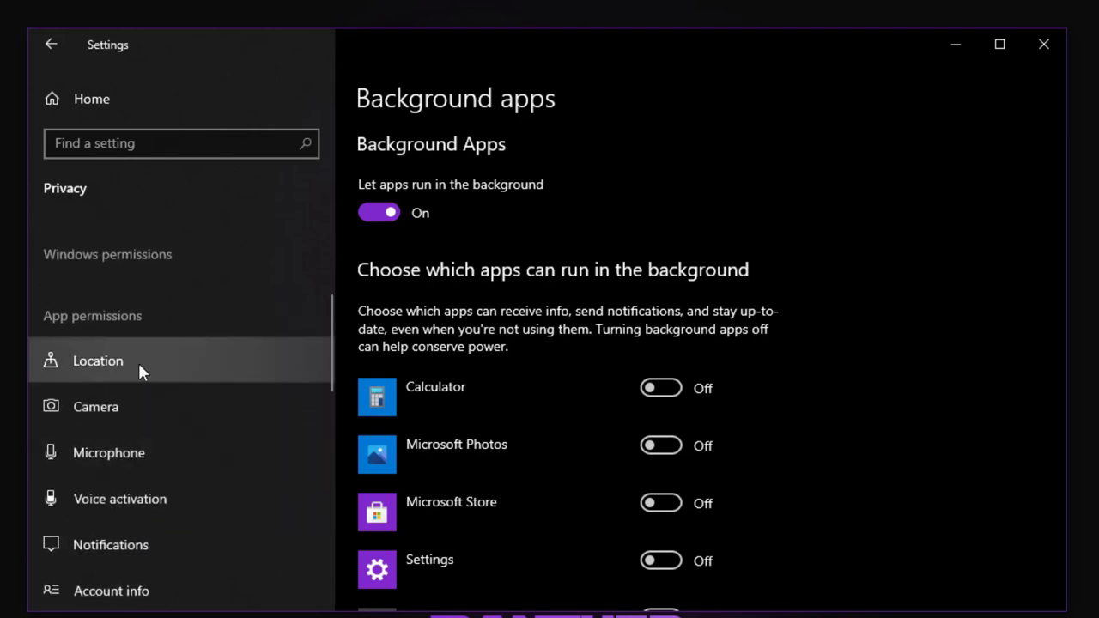
{"action": "left_click", "coordinate": [138, 362]}
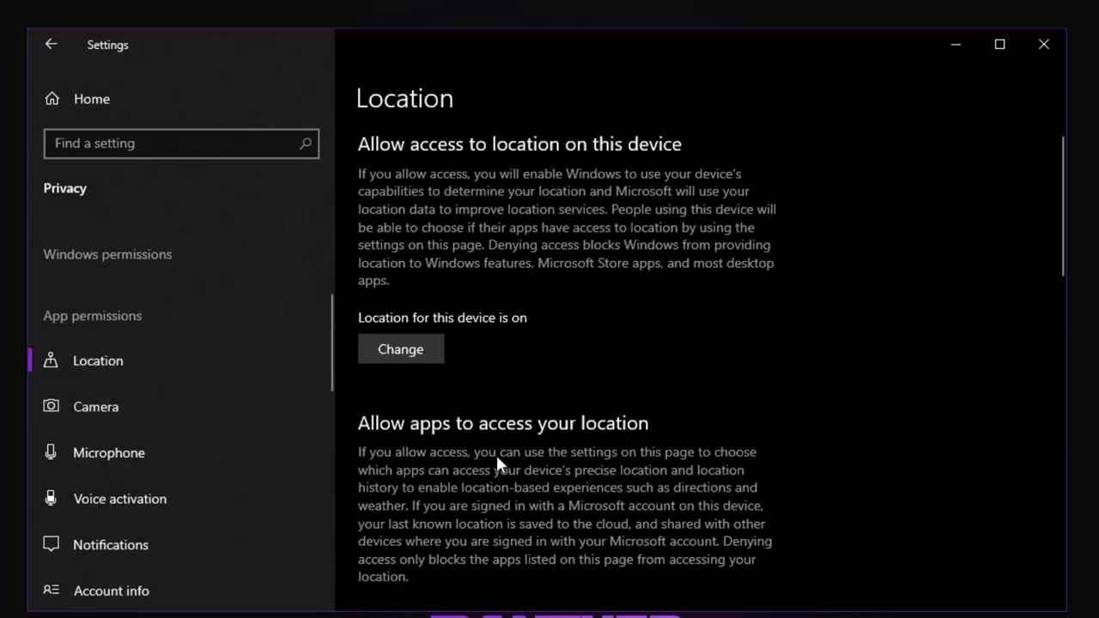
{"action": "scroll", "coordinate": [495, 453], "scroll_direction": "down", "scroll_amount": 5}
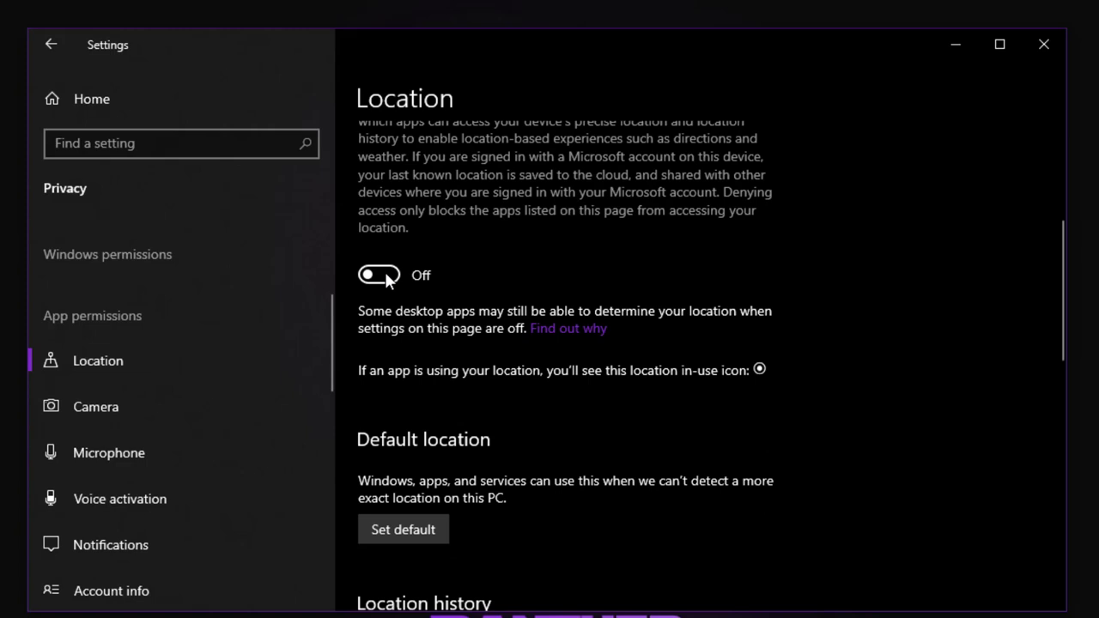
{"action": "left_click", "coordinate": [378, 275]}
{"action": "scroll", "coordinate": [532, 421], "scroll_direction": "down", "scroll_amount": 7}
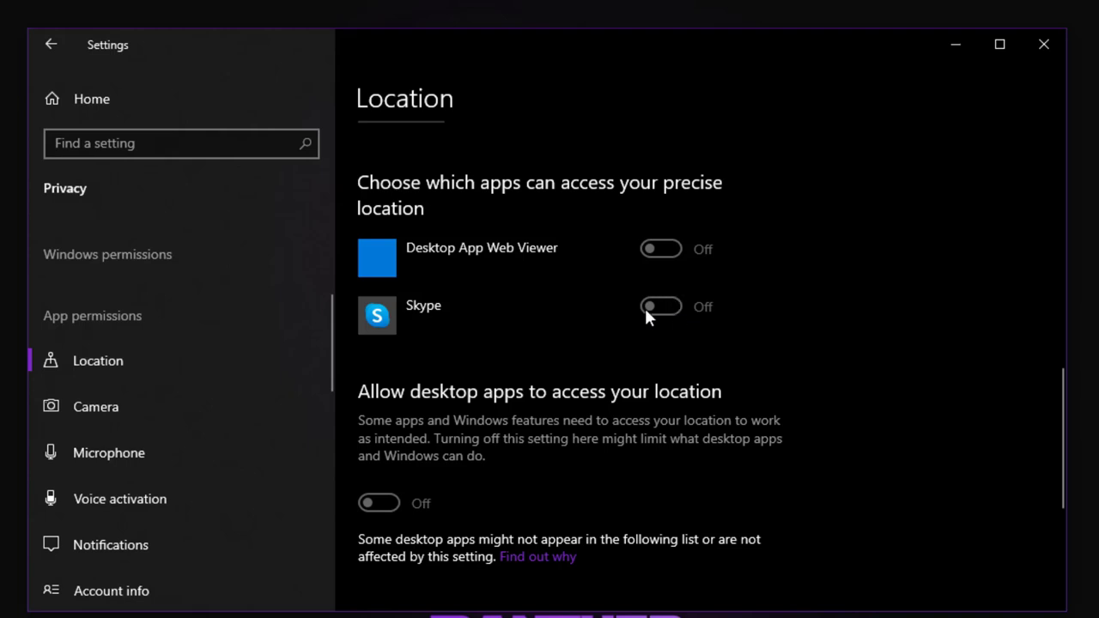
{"action": "scroll", "coordinate": [674, 361], "scroll_direction": "down", "scroll_amount": 2}
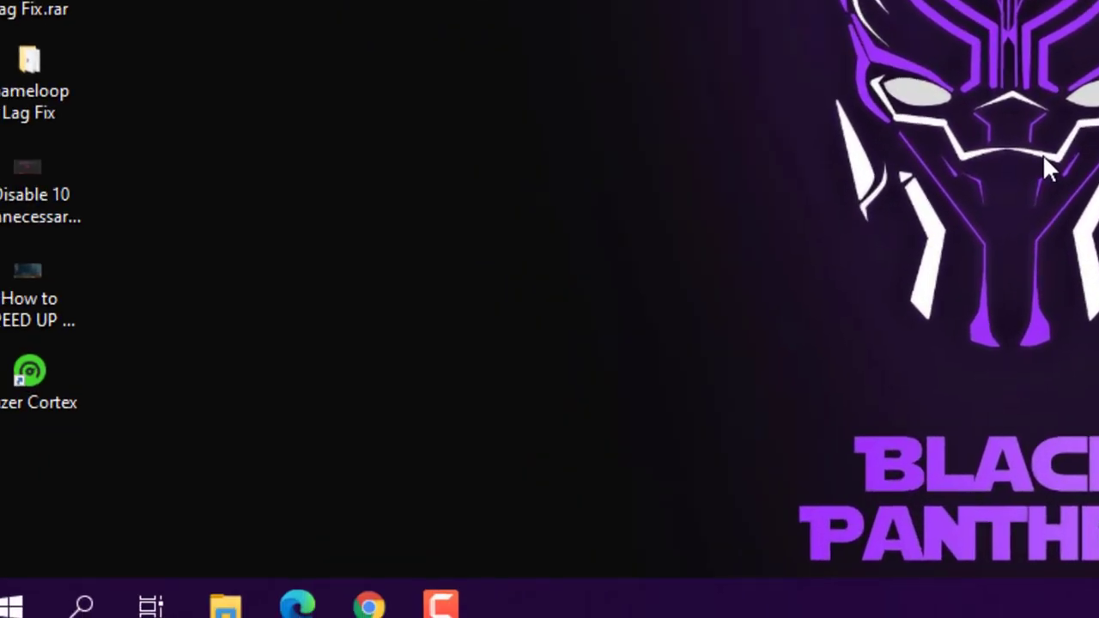
- Open the Windows Temp folder by running temp from the Run dialog
{"action": "key", "text": "super+r"}
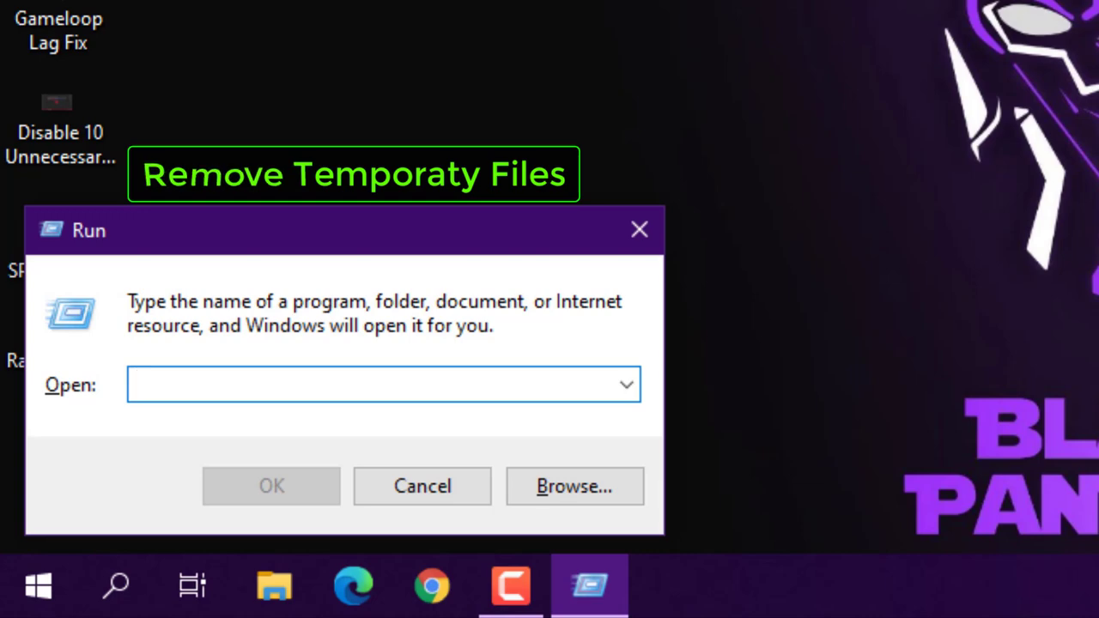
{"action": "type", "text": "temp"}
{"action": "key", "text": "Return"}
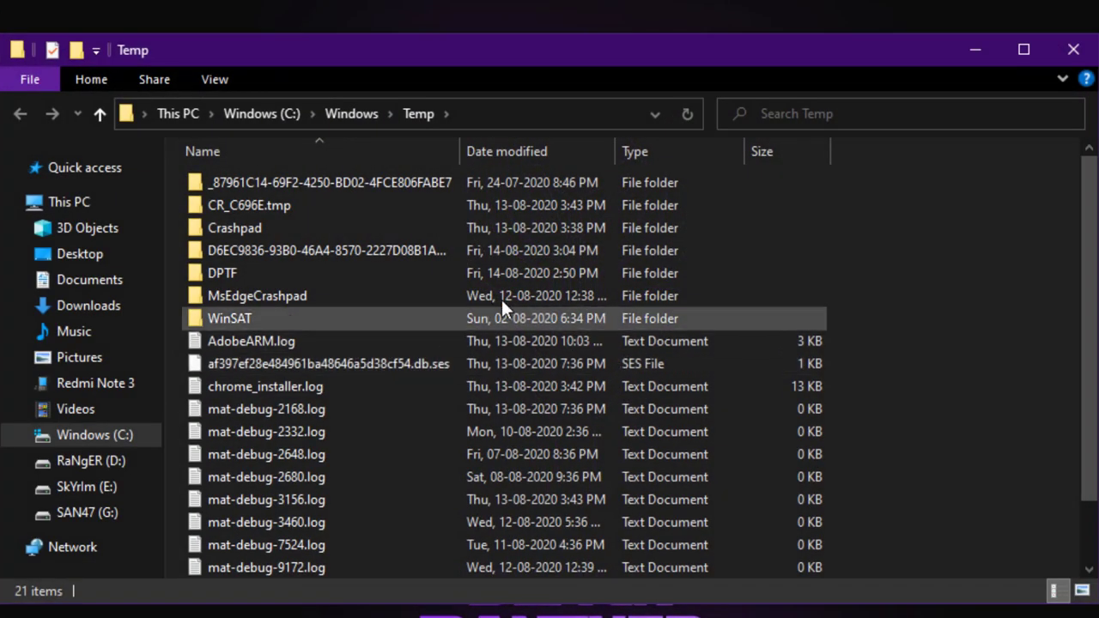
- Delete all items in the Windows Temp folder, skipping any that cannot be removed, and close the folder
{"action": "left_click", "coordinate": [363, 271]}
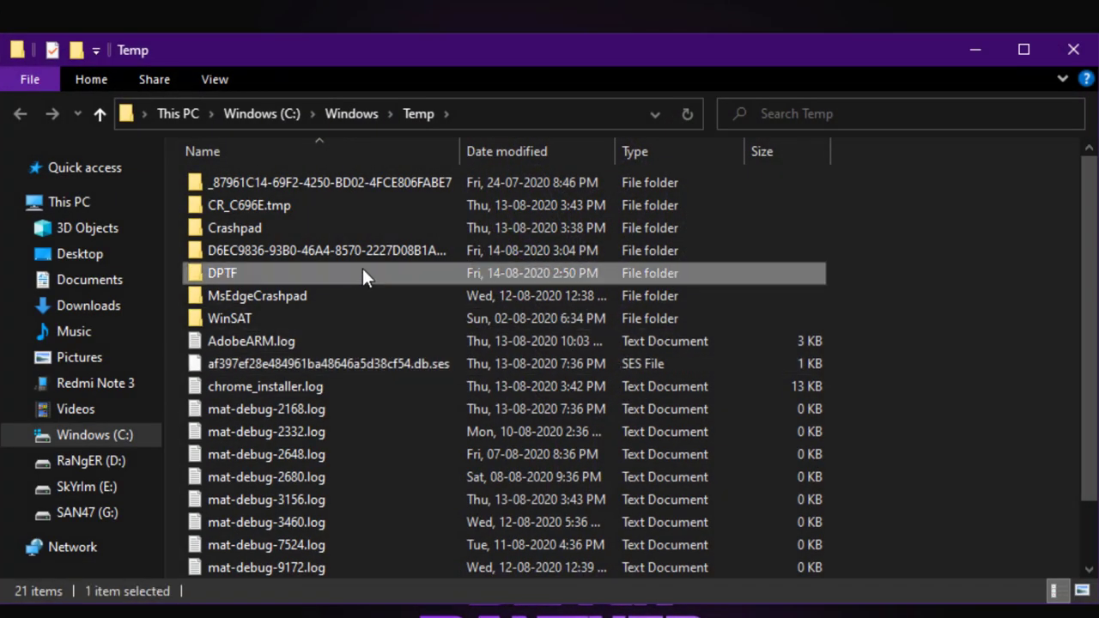
{"action": "key", "text": "ctrl+a"}
{"action": "right_click", "coordinate": [364, 269]}
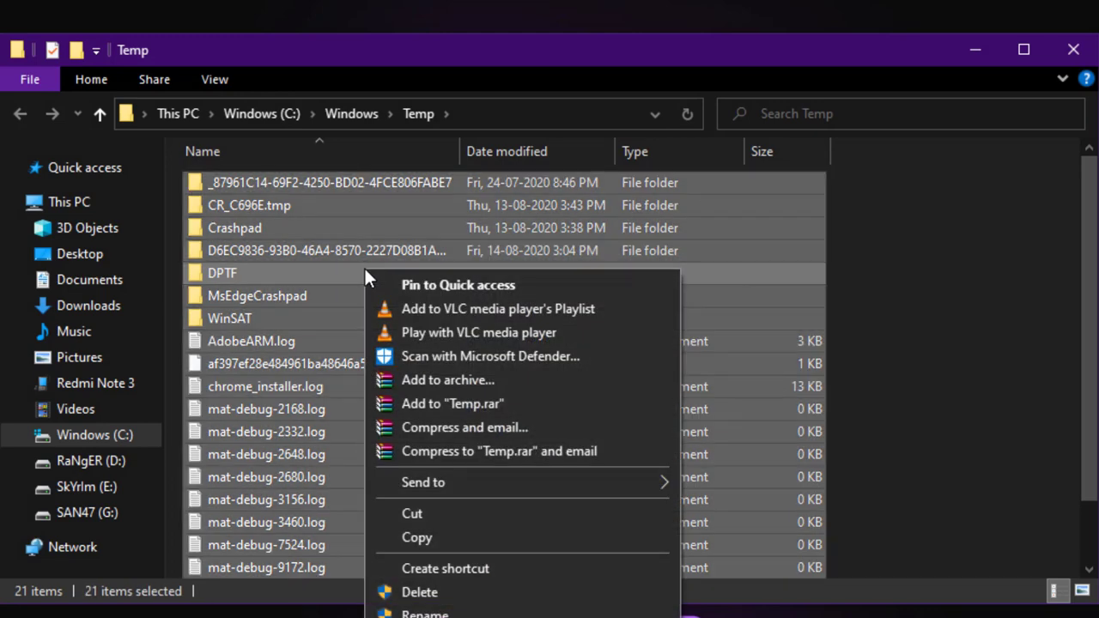
{"action": "left_click", "coordinate": [447, 594]}
{"action": "left_click", "coordinate": [491, 181]}
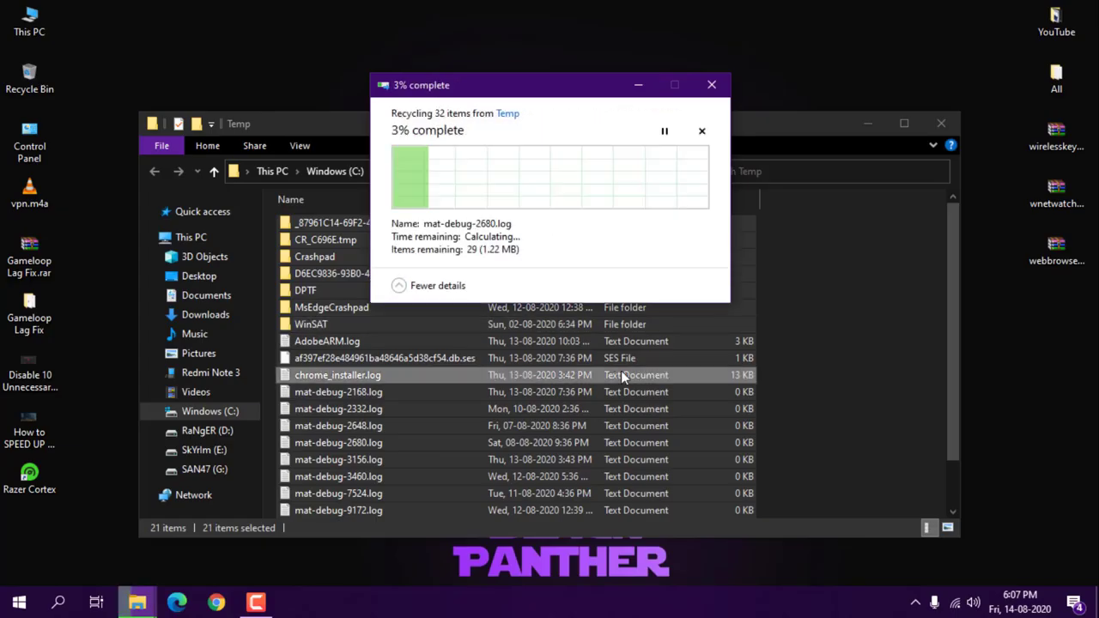
{"action": "left_click", "coordinate": [603, 226]}
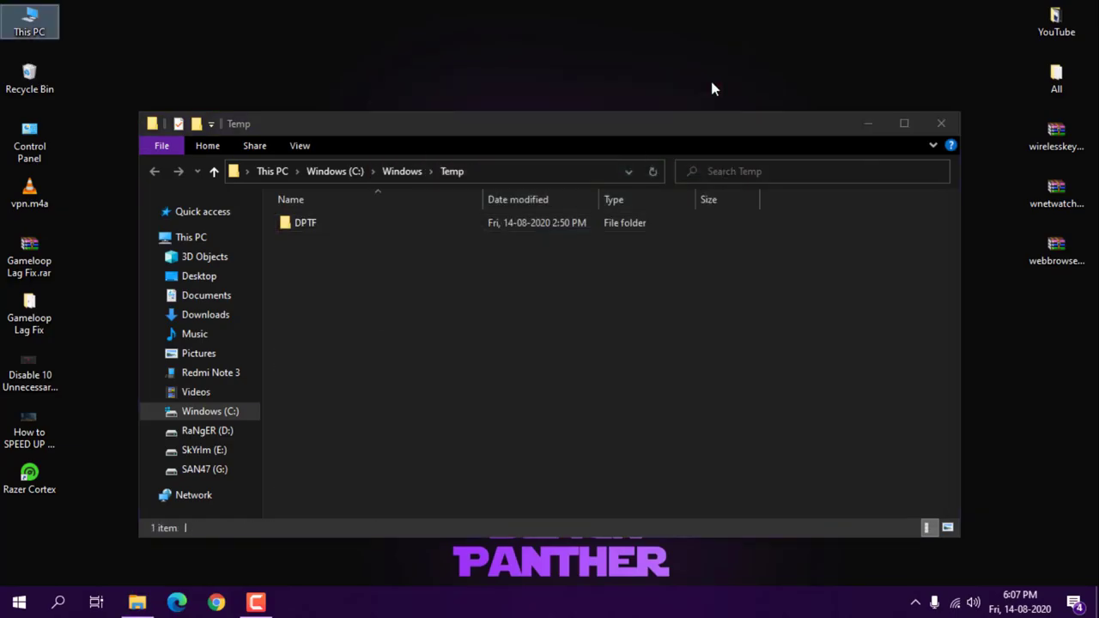
{"action": "key", "text": "alt+F4"}
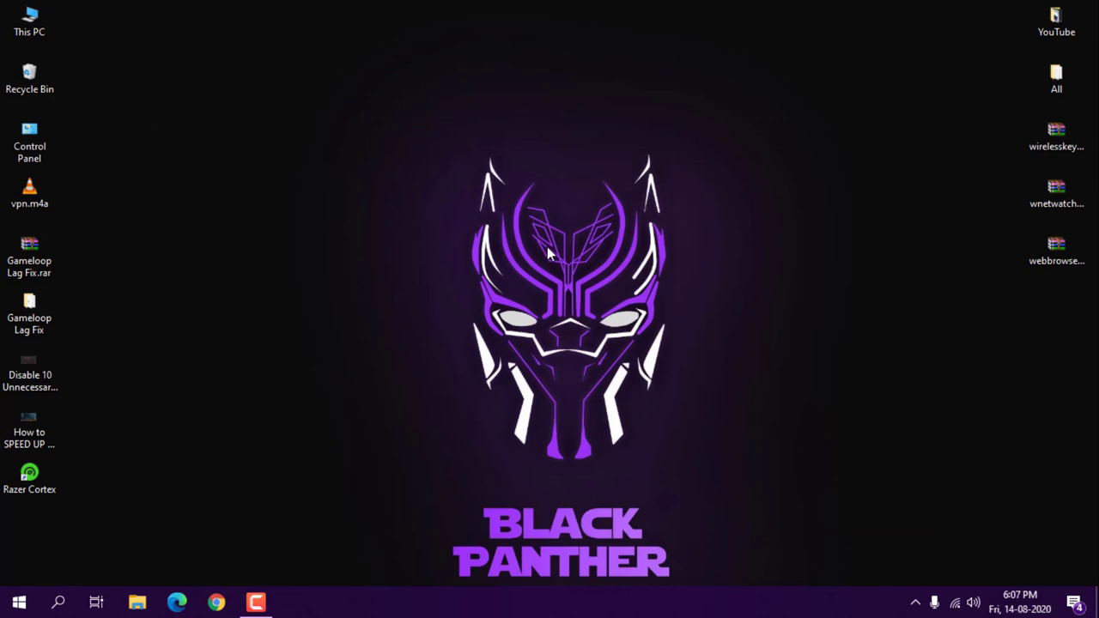
- Open the user's local AppData Temp folder by running %temp% from the Run dialog
{"action": "key", "text": "super+r"}
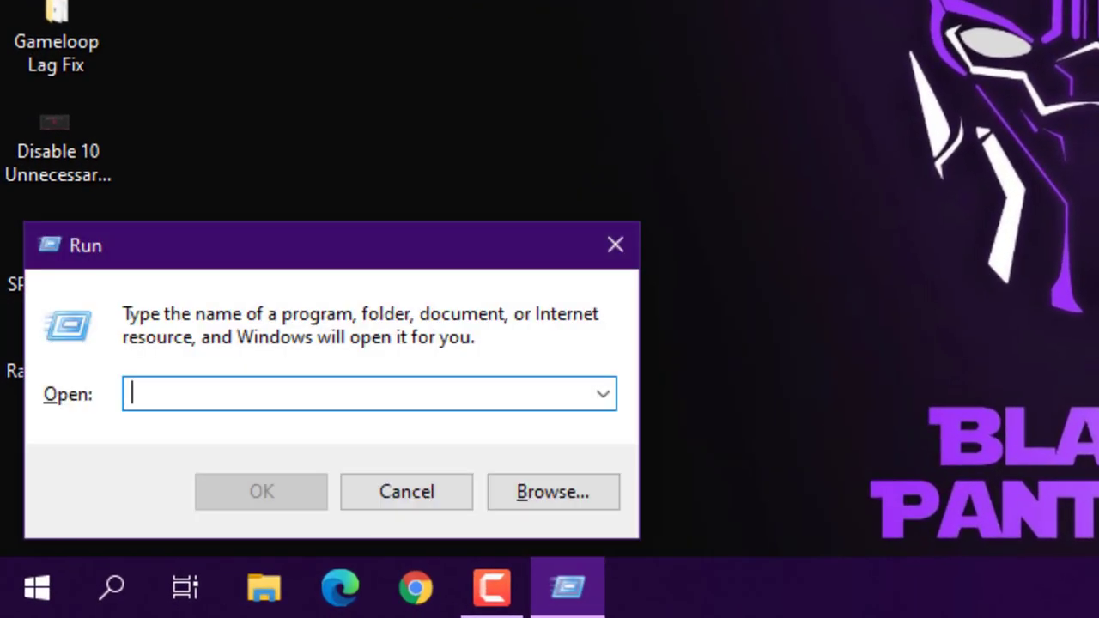
{"action": "type", "text": "%tem"}
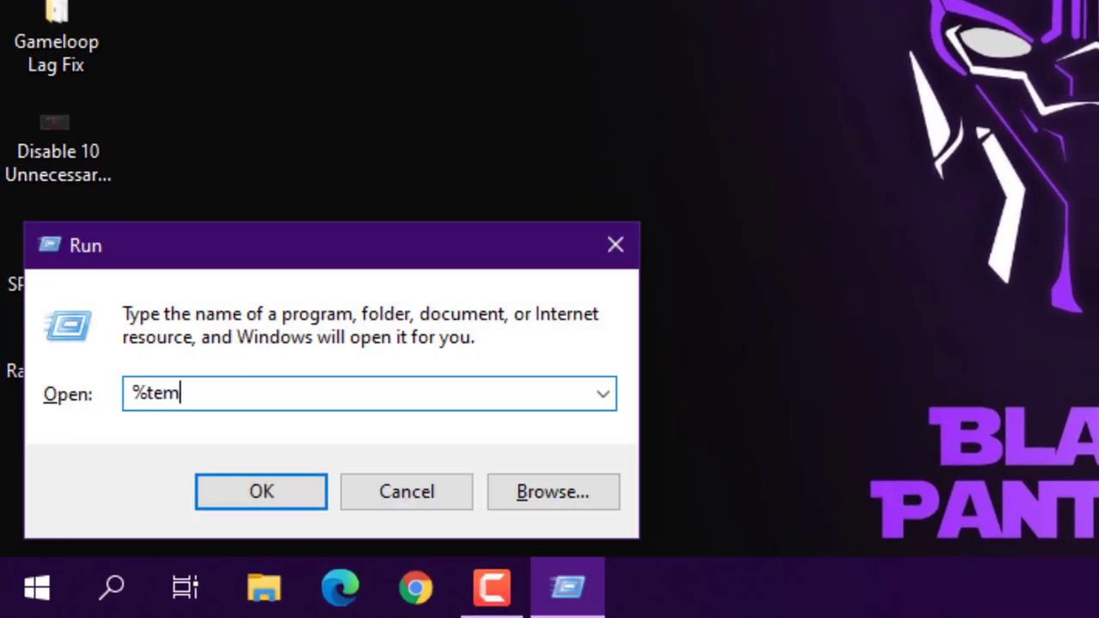
{"action": "type", "text": "p"}
{"action": "type", "text": "%"}
{"action": "key", "text": "Return"}
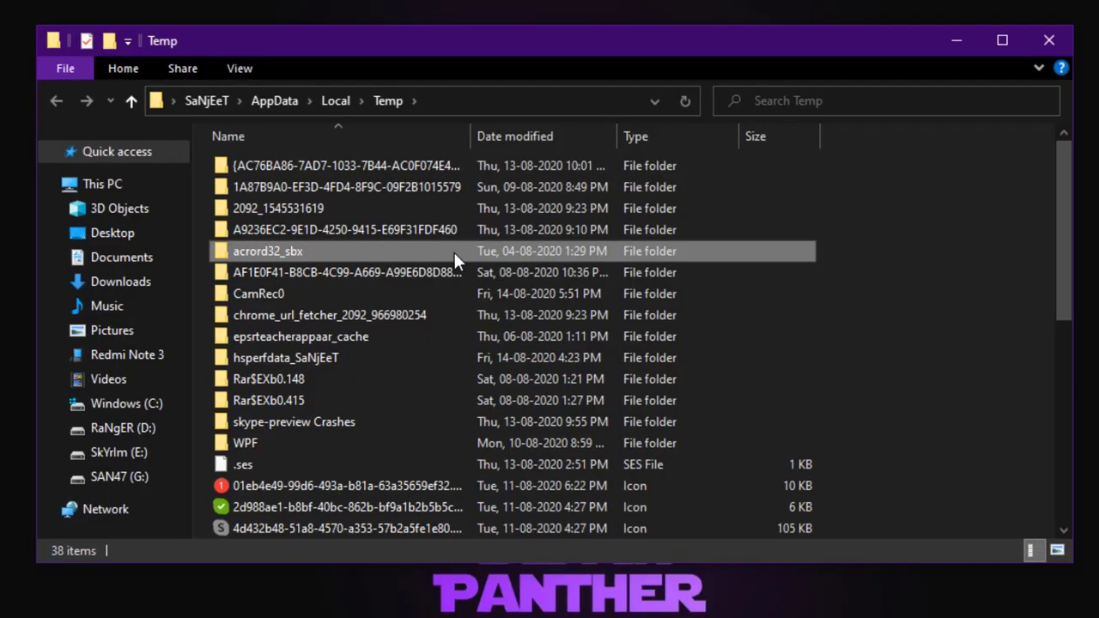
- Delete all items in the user's local AppData Temp folder, skipping those in use, and close the folder
{"action": "left_click", "coordinate": [453, 249]}
{"action": "key", "text": "ctrl+a"}
{"action": "right_click", "coordinate": [453, 249]}
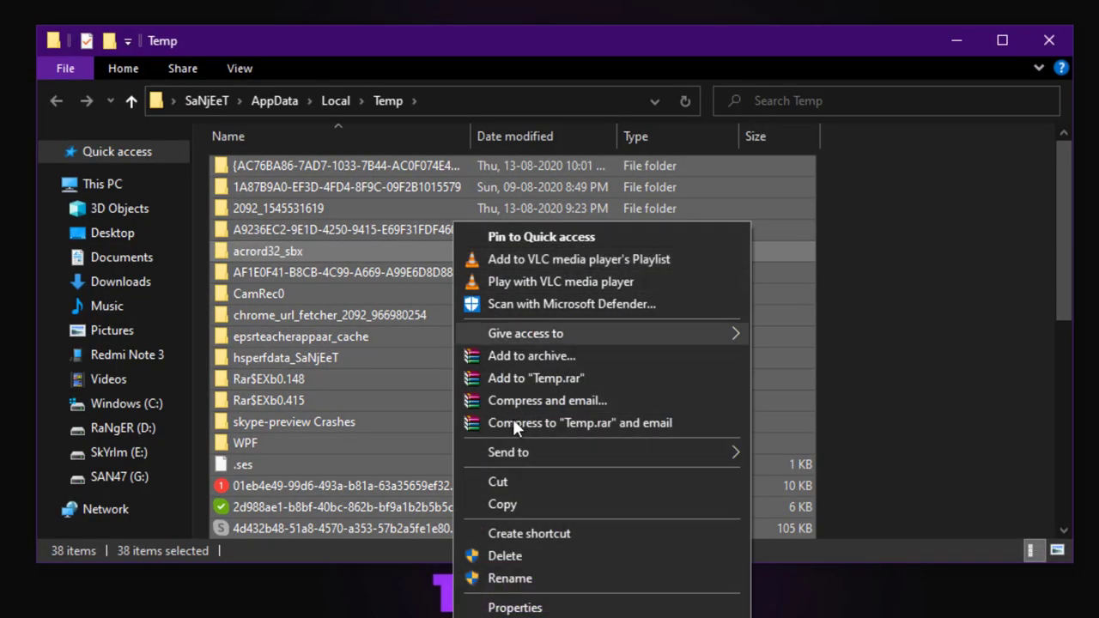
{"action": "left_click", "coordinate": [525, 555]}
{"action": "left_click", "coordinate": [586, 255]}
{"action": "left_click", "coordinate": [395, 198]}
{"action": "left_click", "coordinate": [584, 223]}
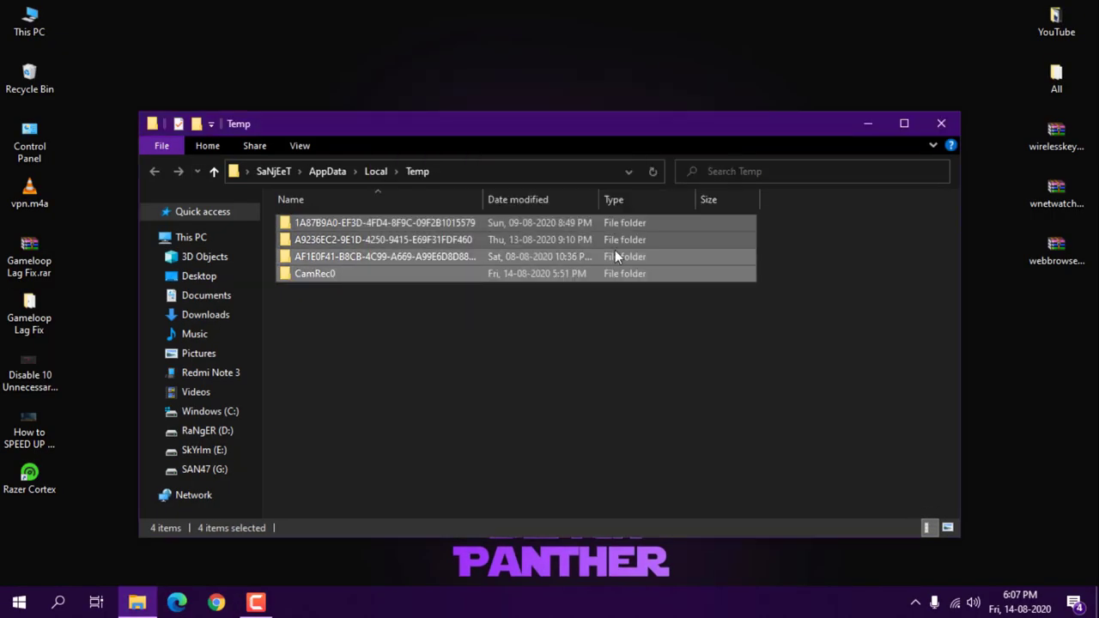
{"action": "key", "text": "alt+F4"}
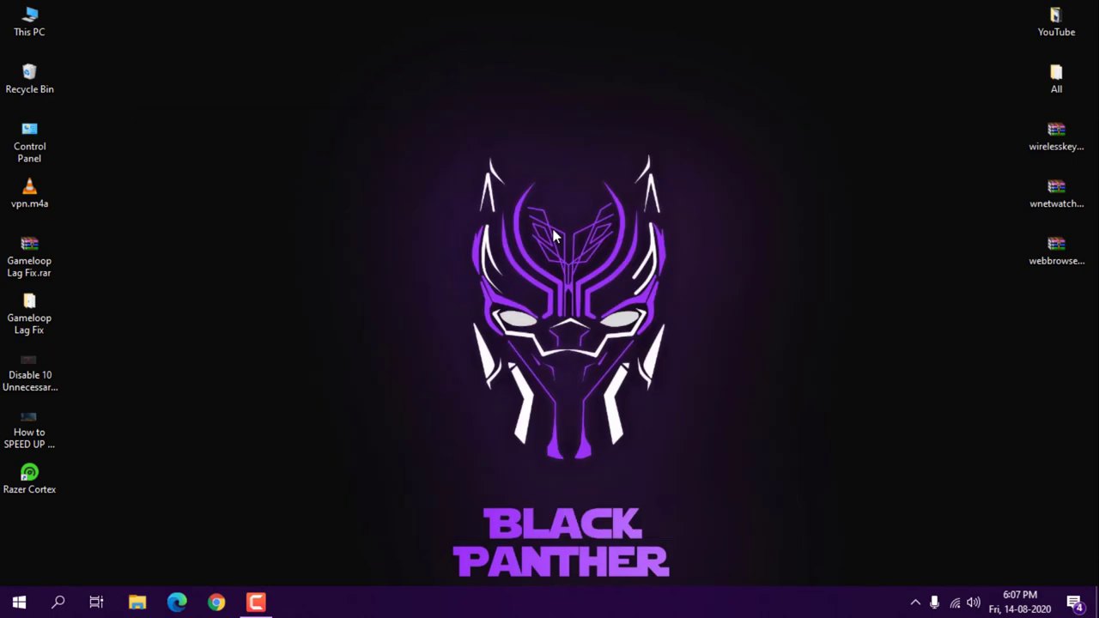